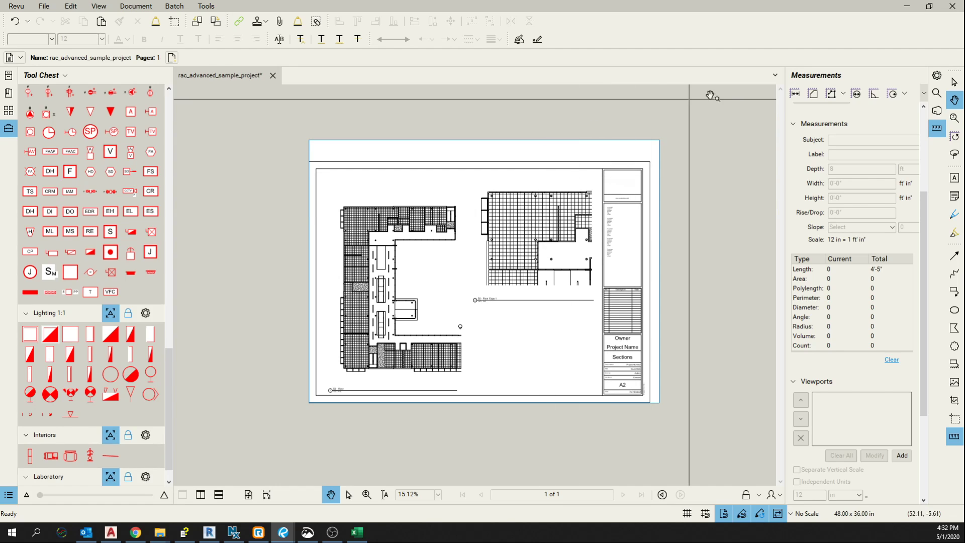
- Examine the page's scale and viewport settings and the printed scales beneath the two floor plans
scroll(801, 145, "up", 3)
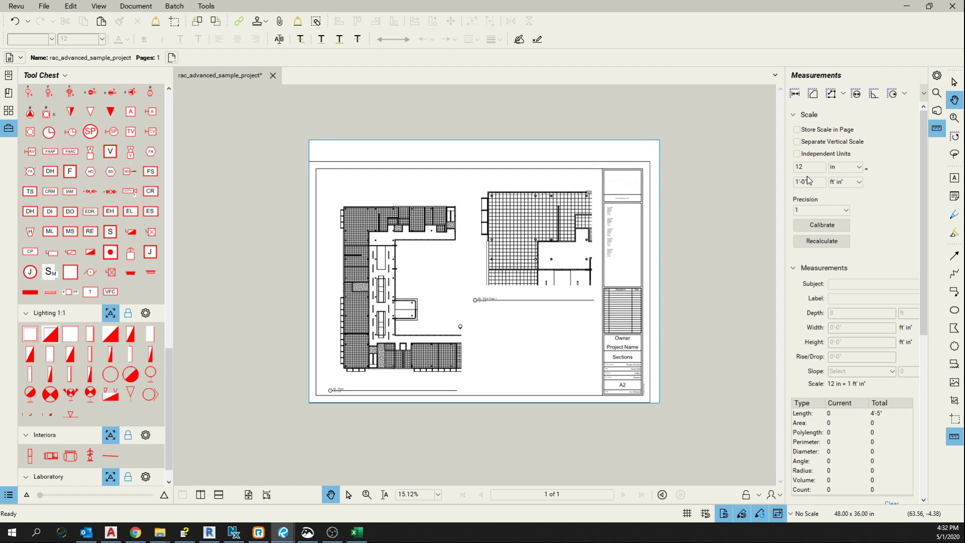
scroll(634, 239, "up", 3)
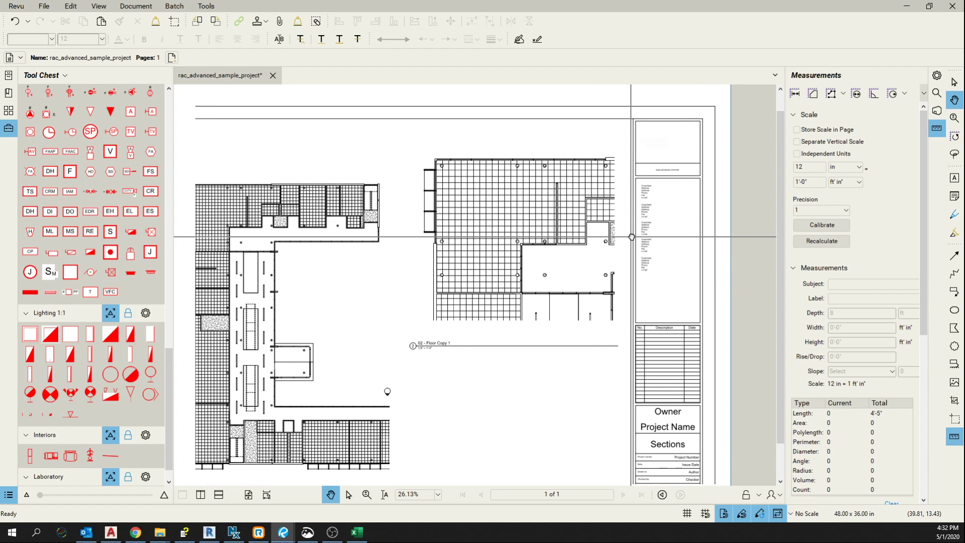
left_click_drag(631, 237, 652, 227)
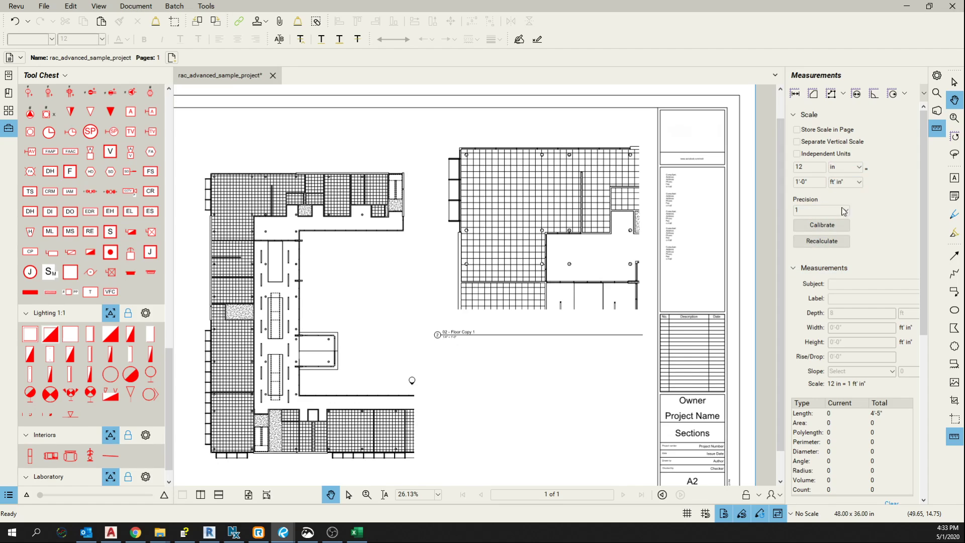
scroll(855, 228, "down", 4)
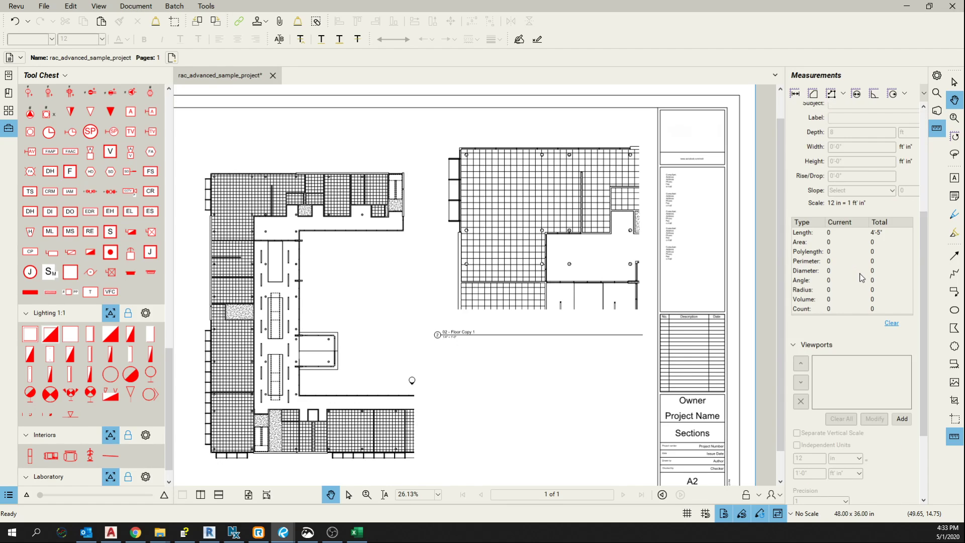
scroll(862, 277, "down", 3)
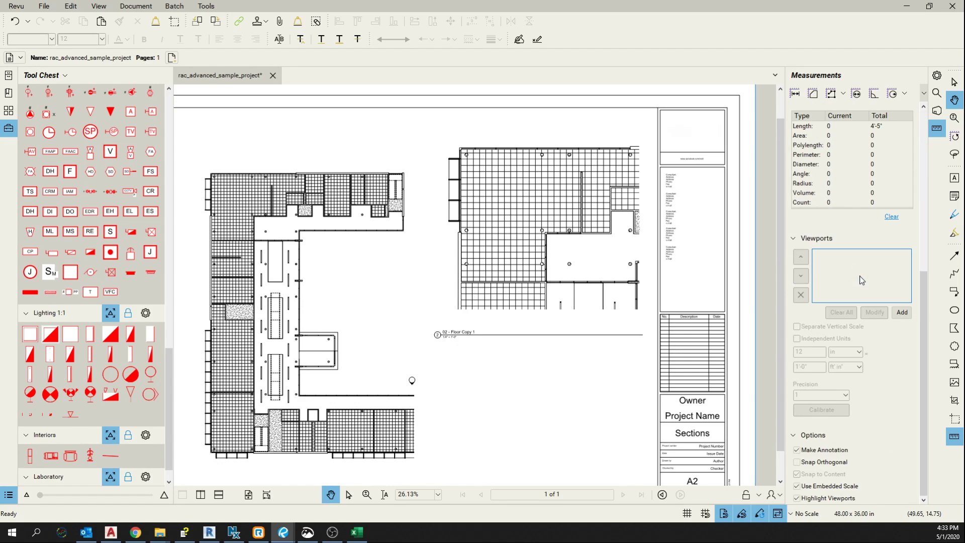
left_click(898, 313)
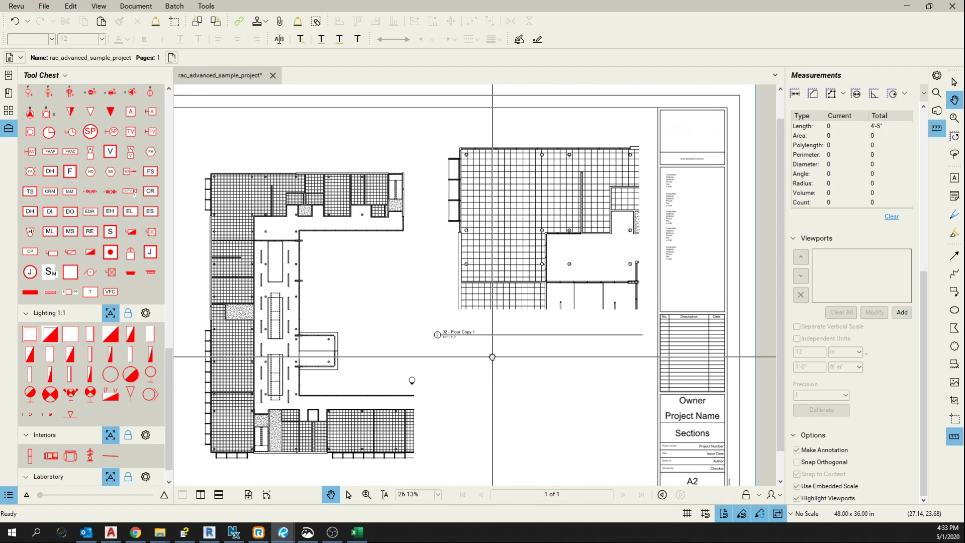
scroll(296, 449, "up", 6)
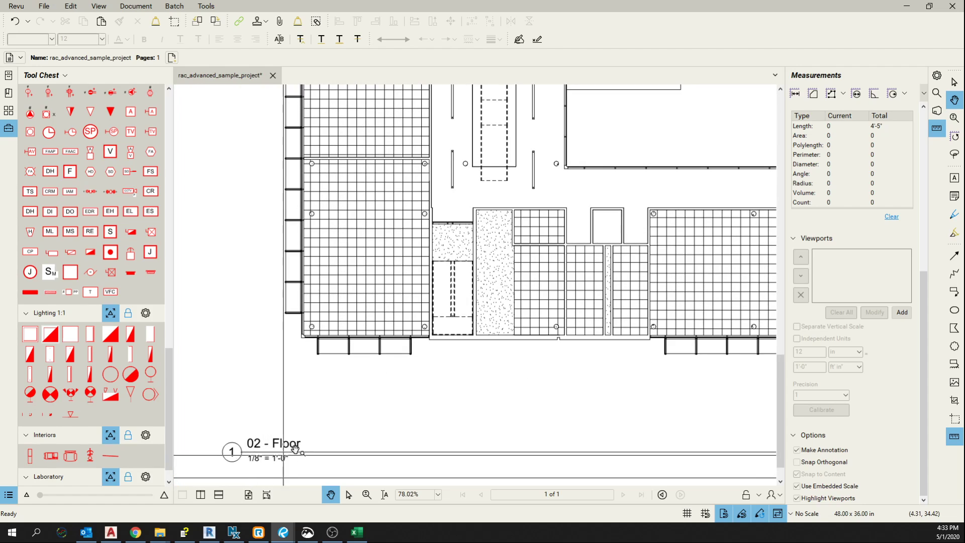
scroll(295, 449, "down", 5)
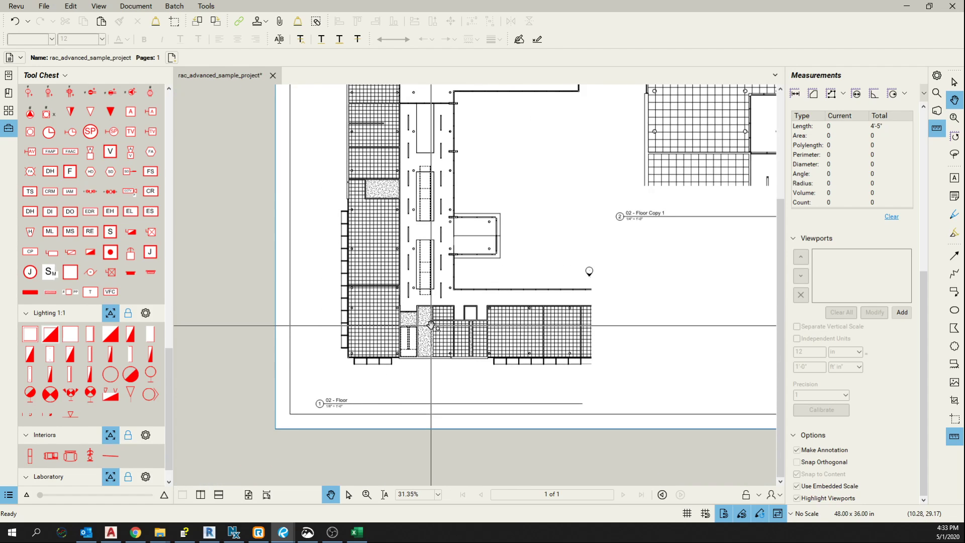
scroll(559, 243, "down", 1)
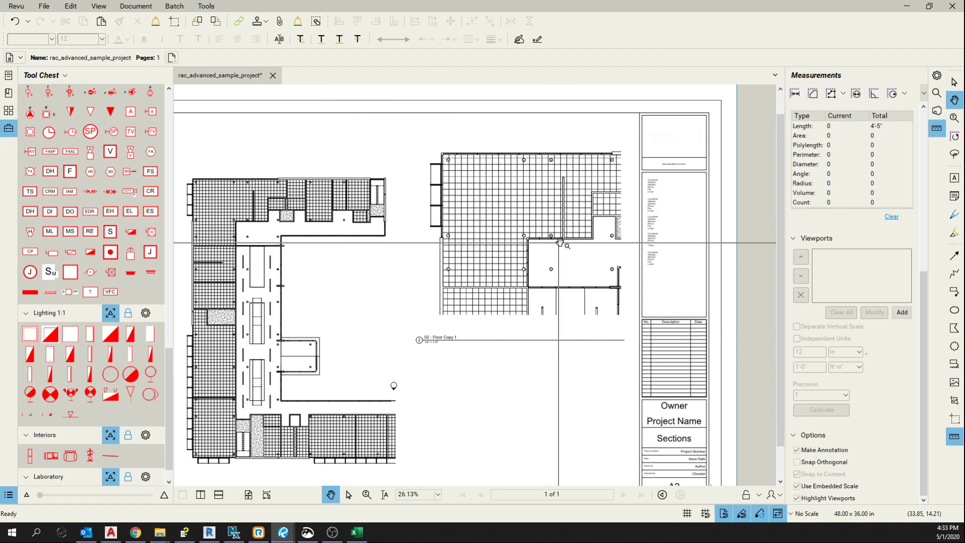
scroll(550, 265, "down", 1)
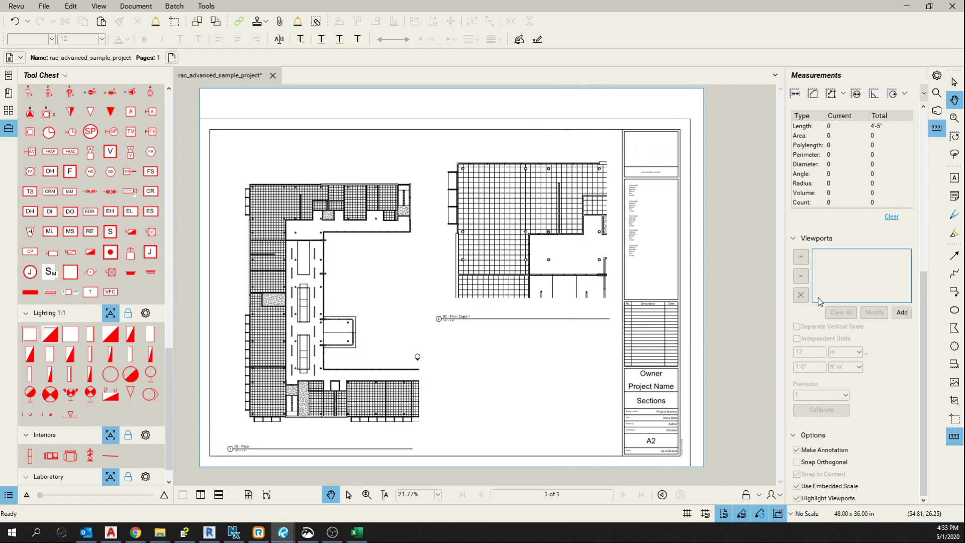
- Add a viewport around the entire 02 - Floor plan and name it 1/8" VP
left_click(899, 315)
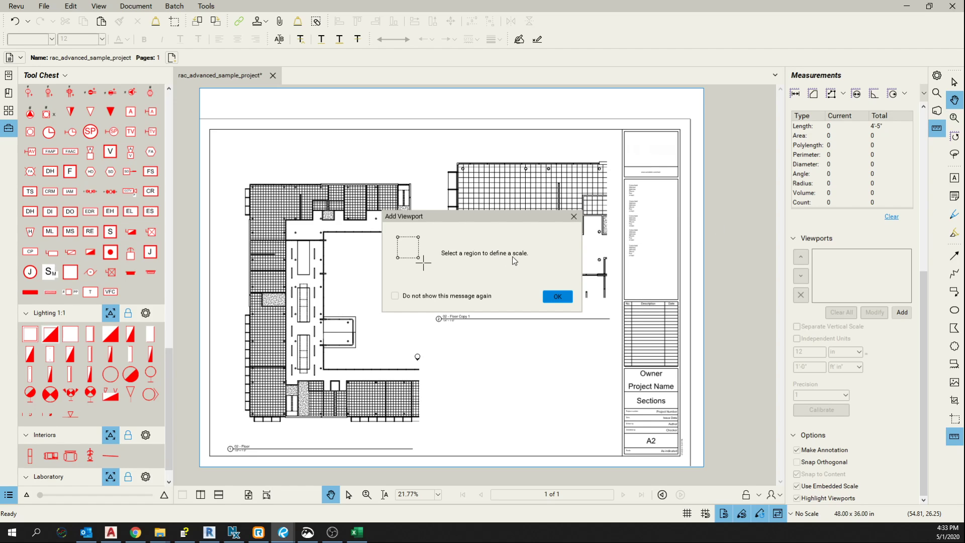
left_click(559, 300)
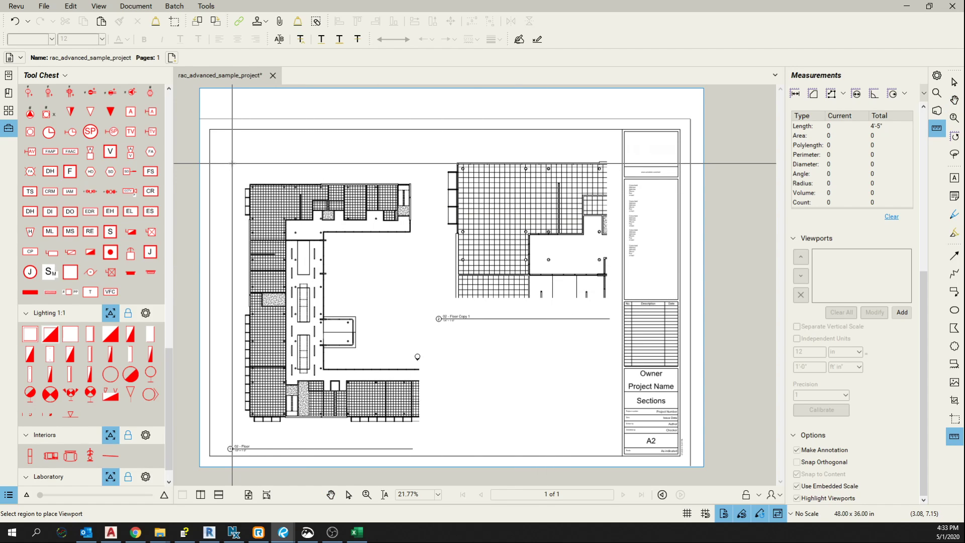
left_click_drag(232, 163, 428, 436)
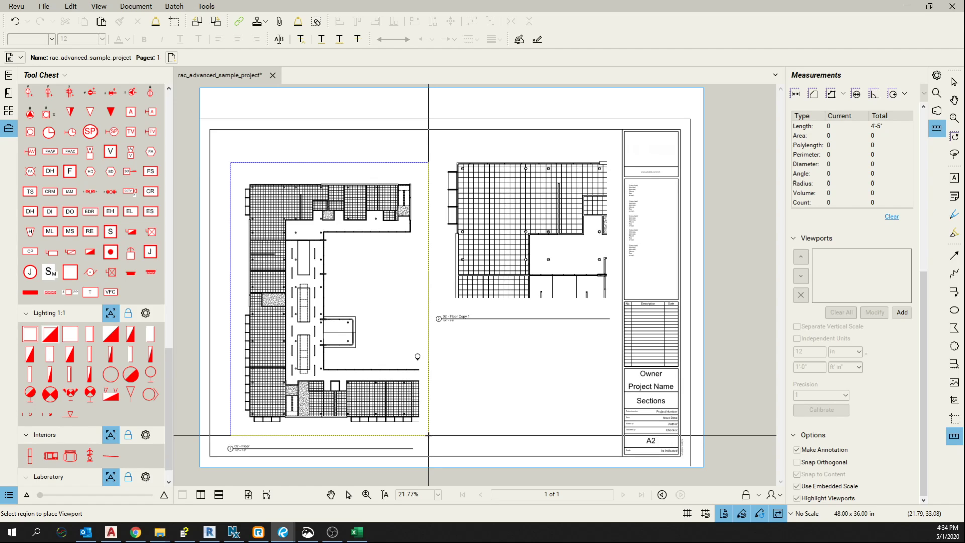
left_click_drag(428, 435, 428, 435)
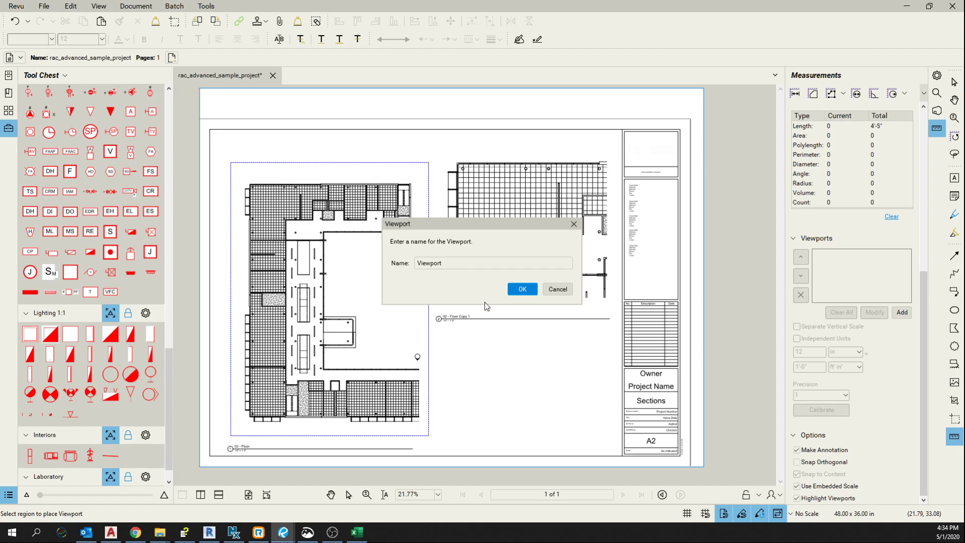
double_click(476, 266)
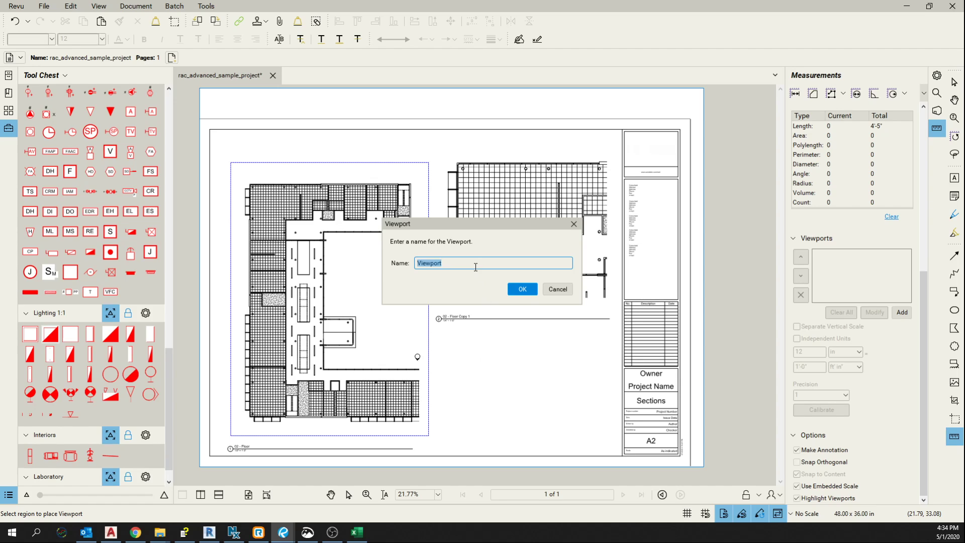
type("1/8\" VP")
left_click(518, 290)
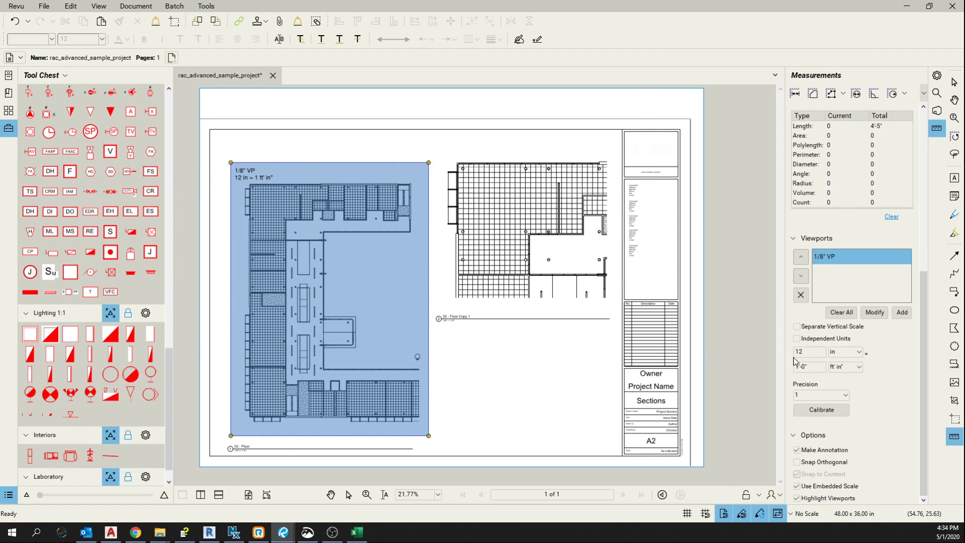
- Set the scale of the 1/8" VP viewport to 0.125 in = 1'-0"
double_click(810, 353)
type(".125")
key("Tab")
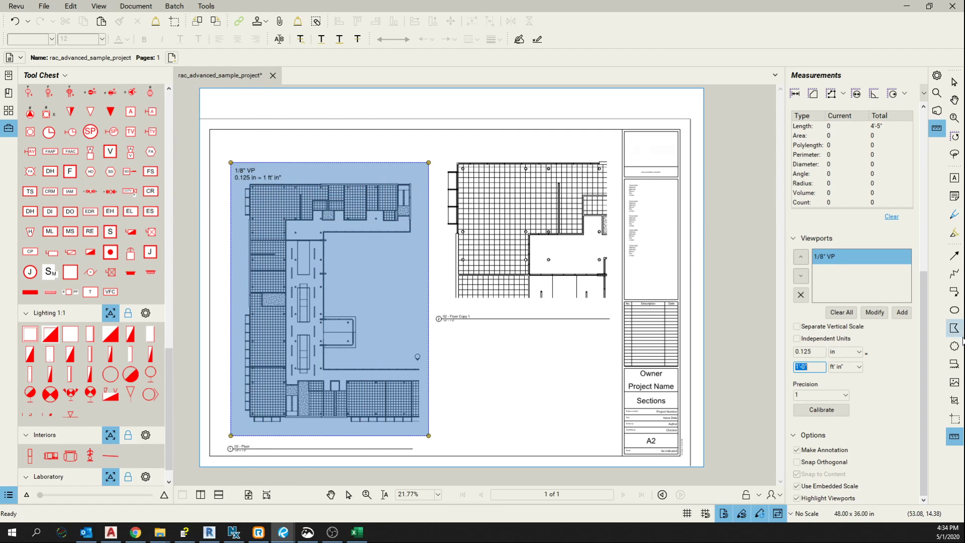
- Add a viewport around the enlarged 02 - Floor Copy 1 plan and name it 1/4" VP
left_click(902, 312)
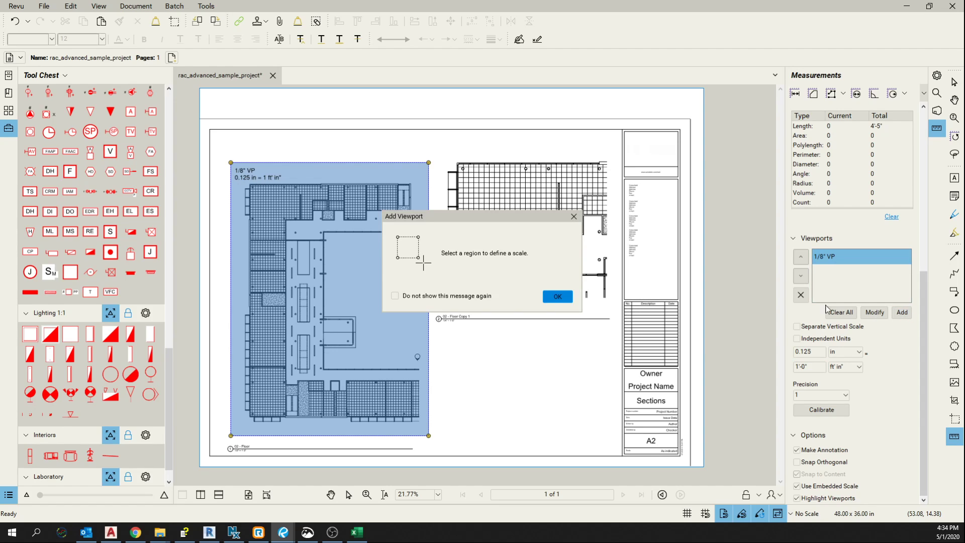
left_click(559, 297)
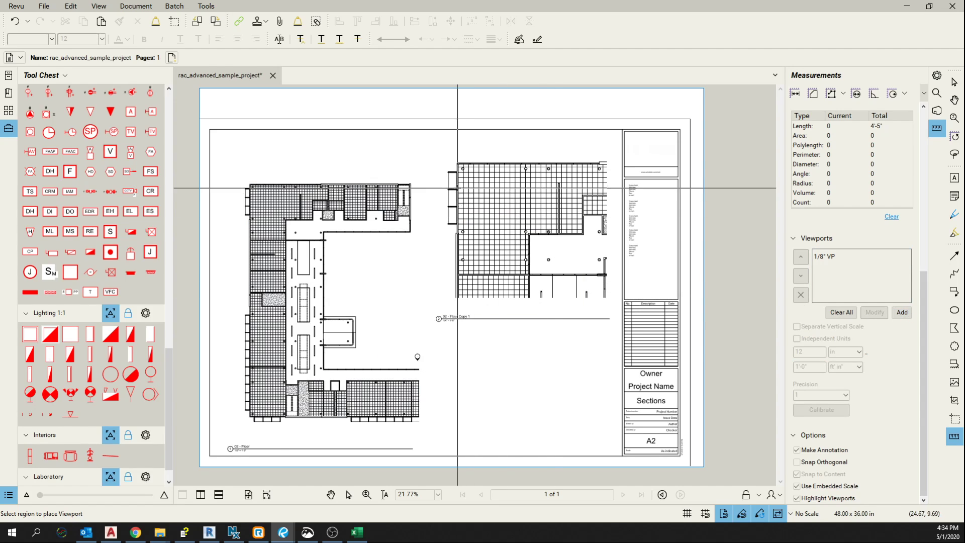
left_click_drag(444, 156, 615, 304)
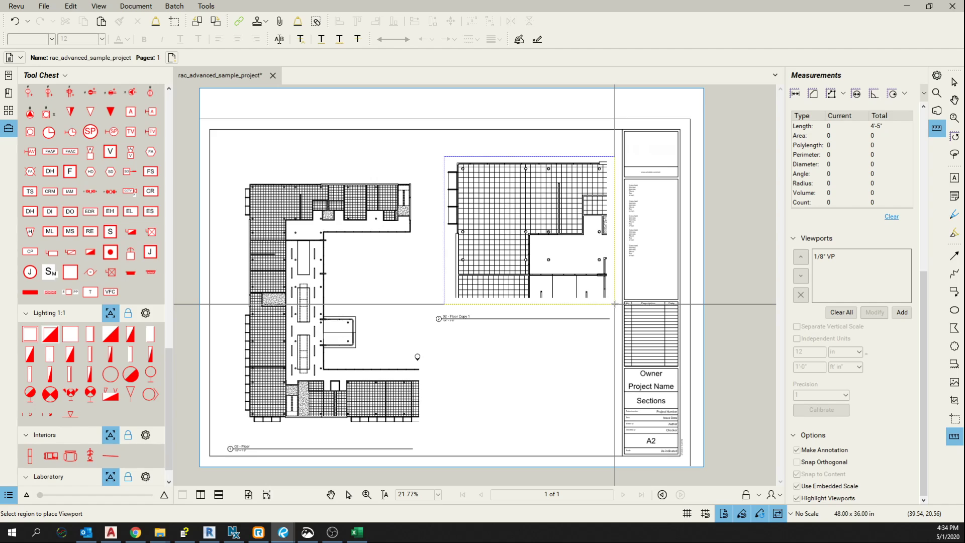
left_click_drag(615, 304, 614, 304)
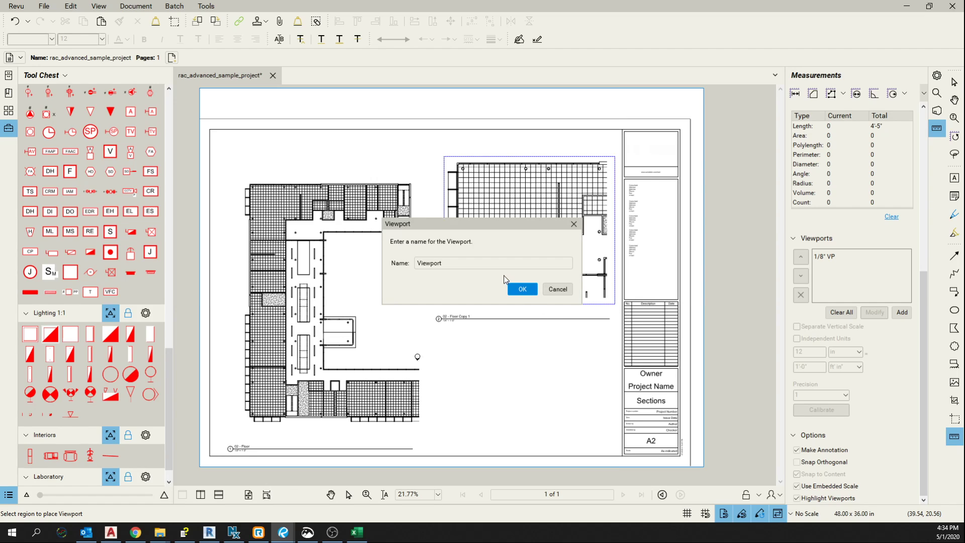
double_click(500, 263)
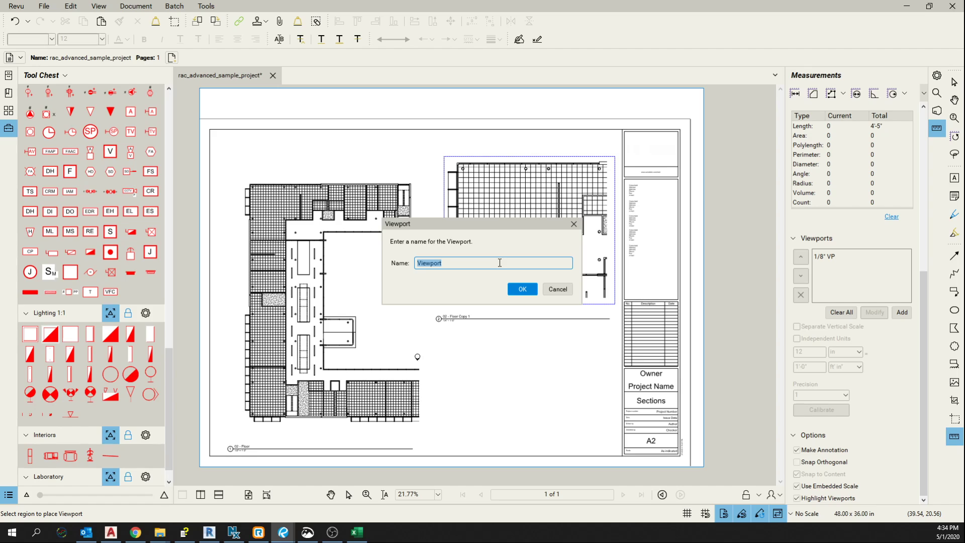
type("1/4\" VP")
left_click(518, 290)
- Set the scale of the 1/4" VP viewport to 0.25 in = 1'-0" and deselect the viewport
scroll(473, 202, "up", 1)
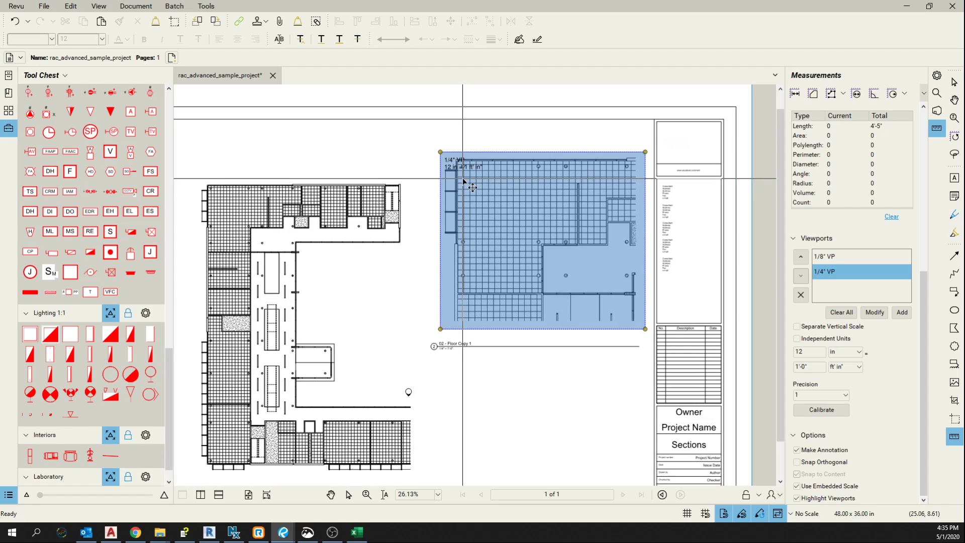
double_click(807, 353)
double_click(807, 353)
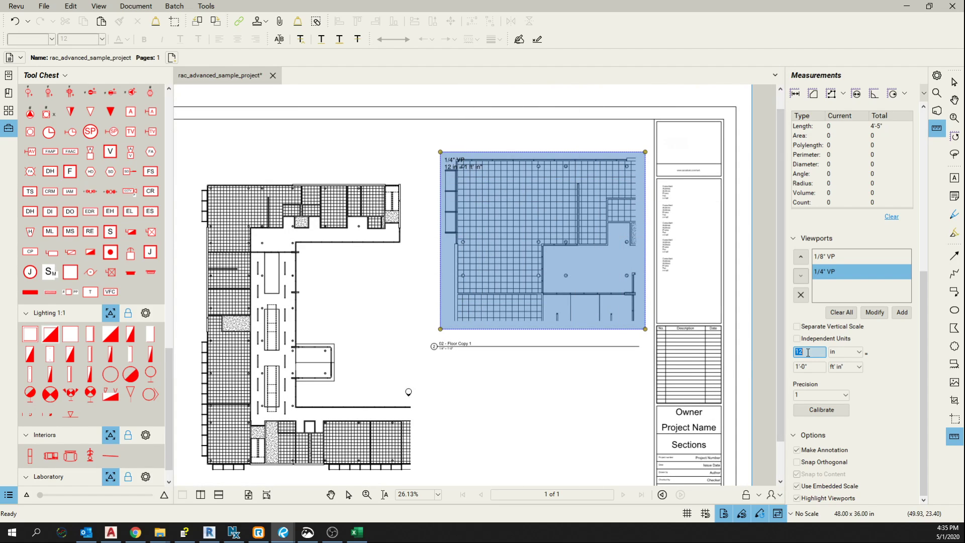
type(".25")
key("Tab")
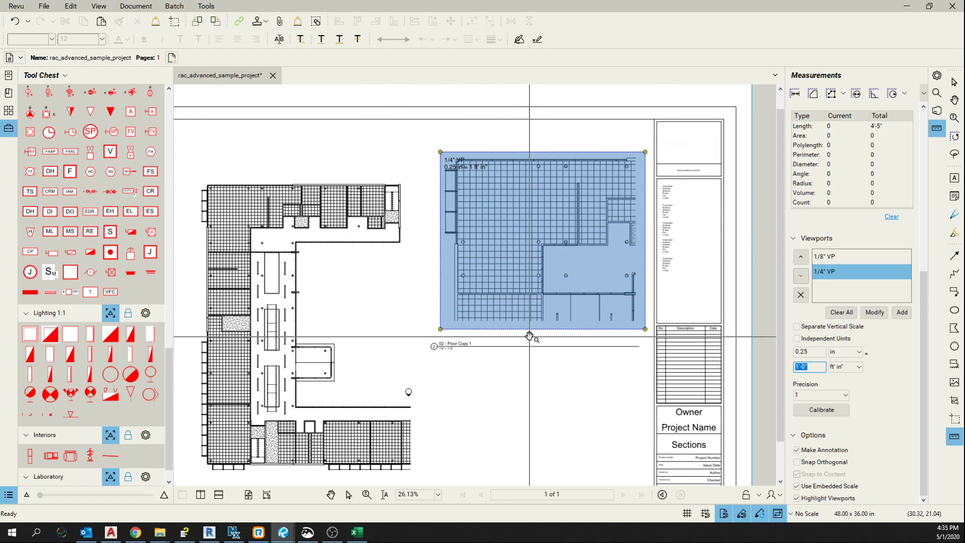
key("Escape")
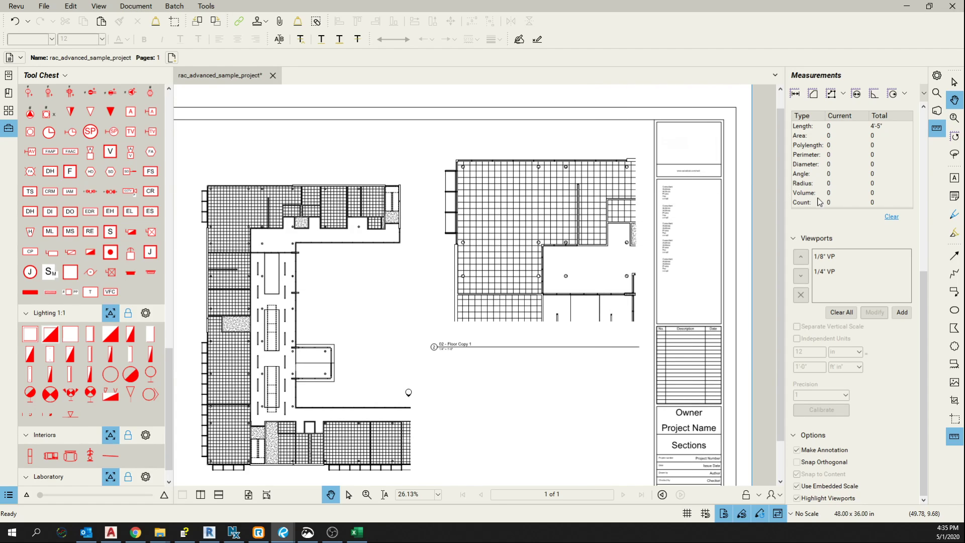
- Place a short, roughly horizontal length measurement in the blank area below the enlarged plan, outside both viewports
scroll(817, 186, "up", 3)
scroll(817, 186, "up", 2)
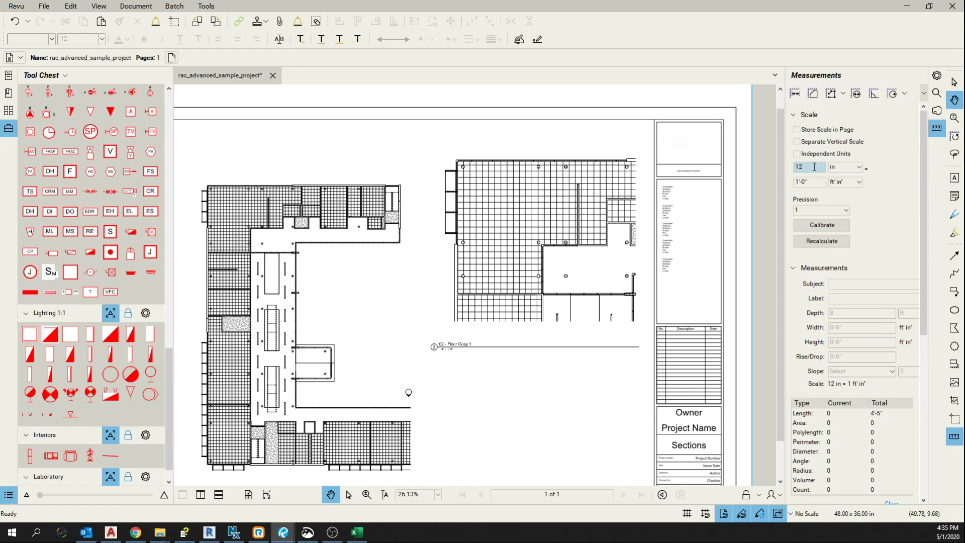
left_click(809, 182)
left_click(795, 94)
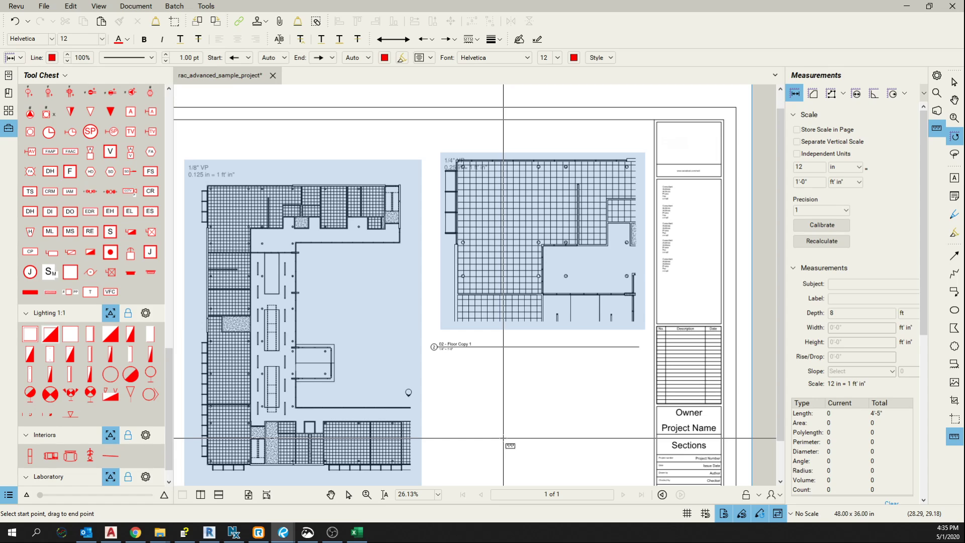
scroll(505, 438, "up", 2)
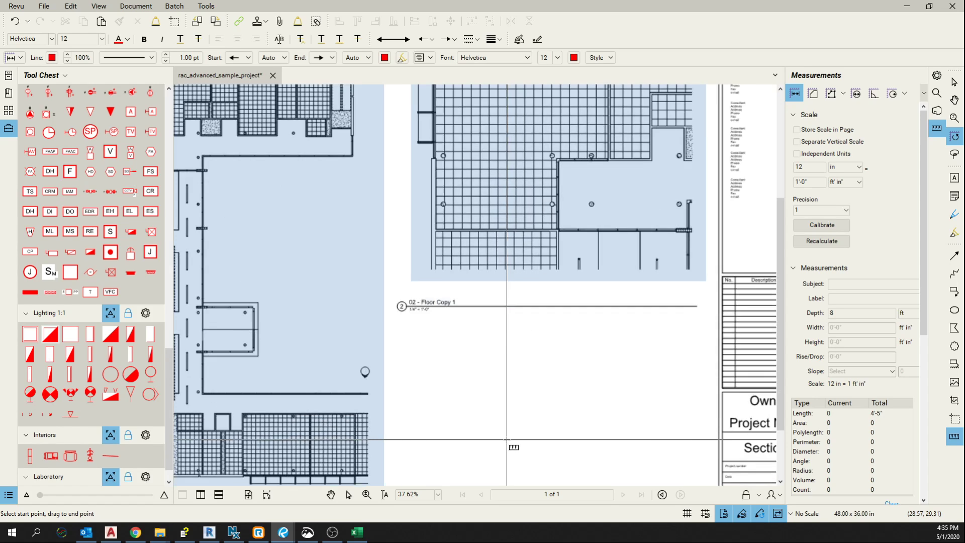
scroll(507, 439, "up", 1)
left_click(505, 438)
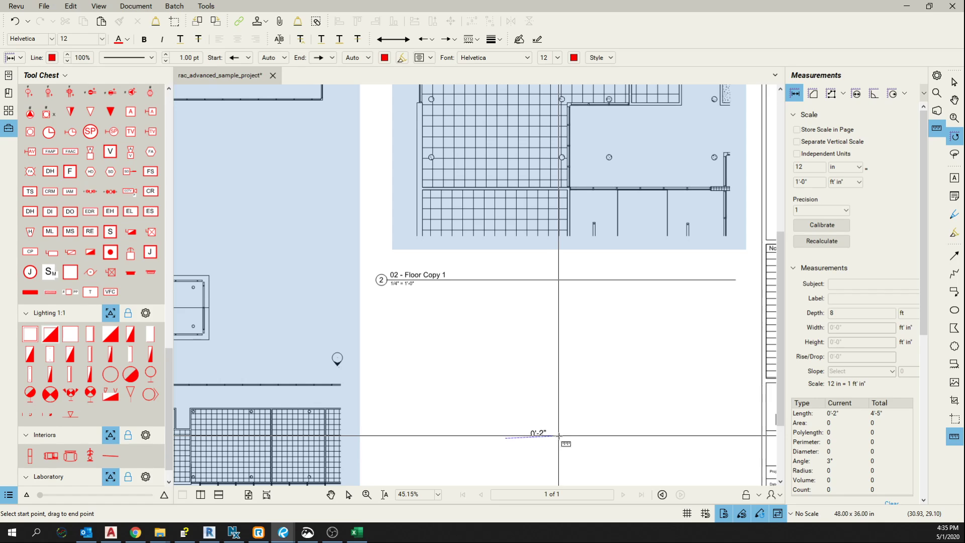
left_click(559, 435)
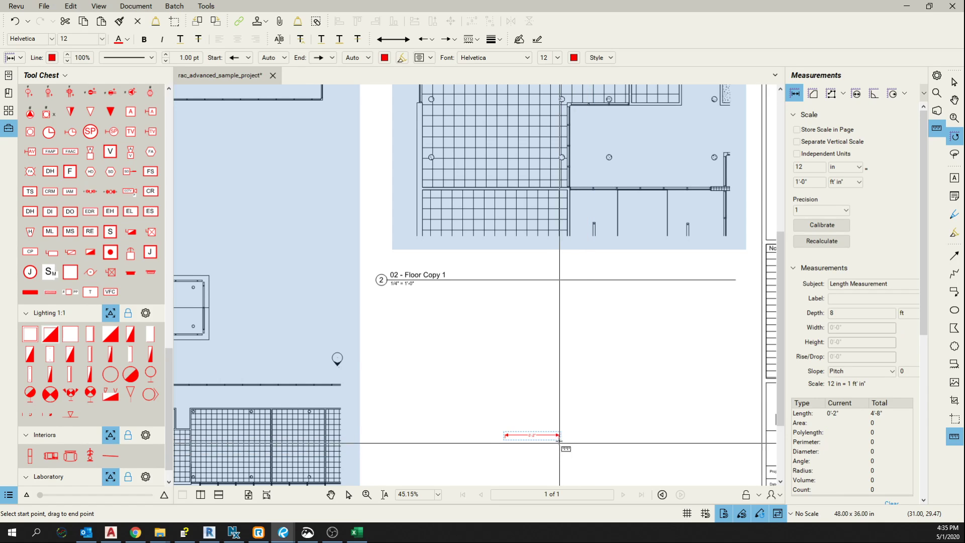
scroll(558, 441, "up", 2)
scroll(563, 441, "down", 4)
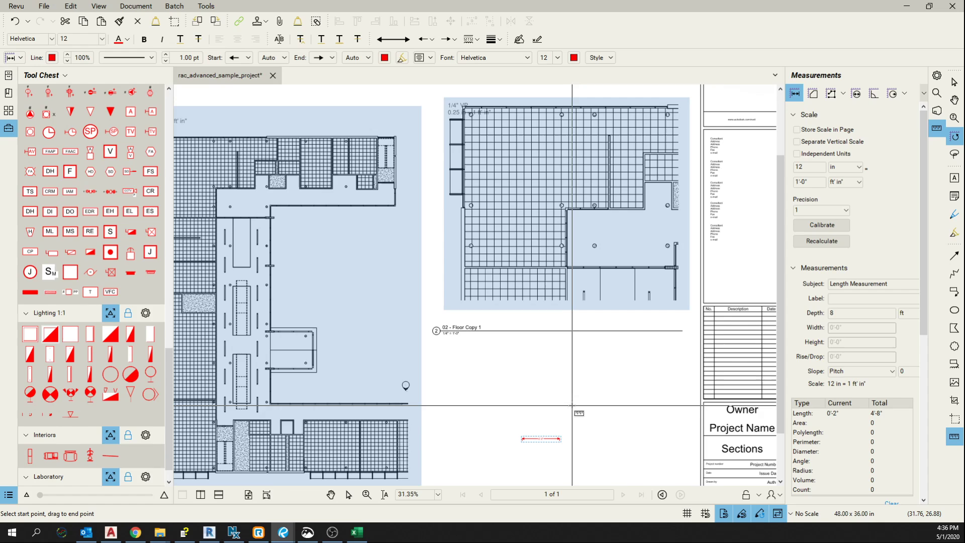
- Place a horizontal length measurement across one ceiling grid tile inside the 1/4" VP viewport
scroll(572, 405, "up", 1)
scroll(517, 384, "up", 3)
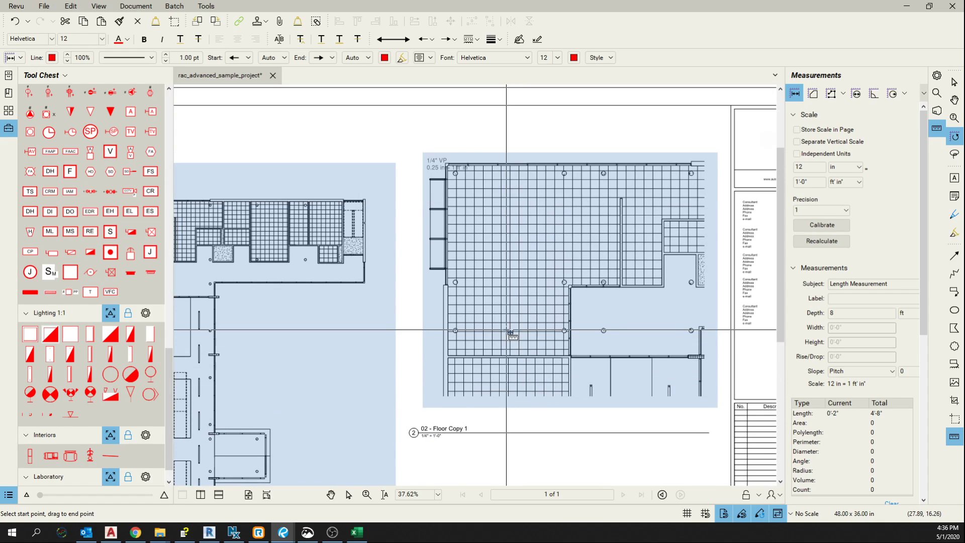
scroll(510, 333, "up", 2)
scroll(502, 334, "down", 3)
scroll(367, 333, "up", 1)
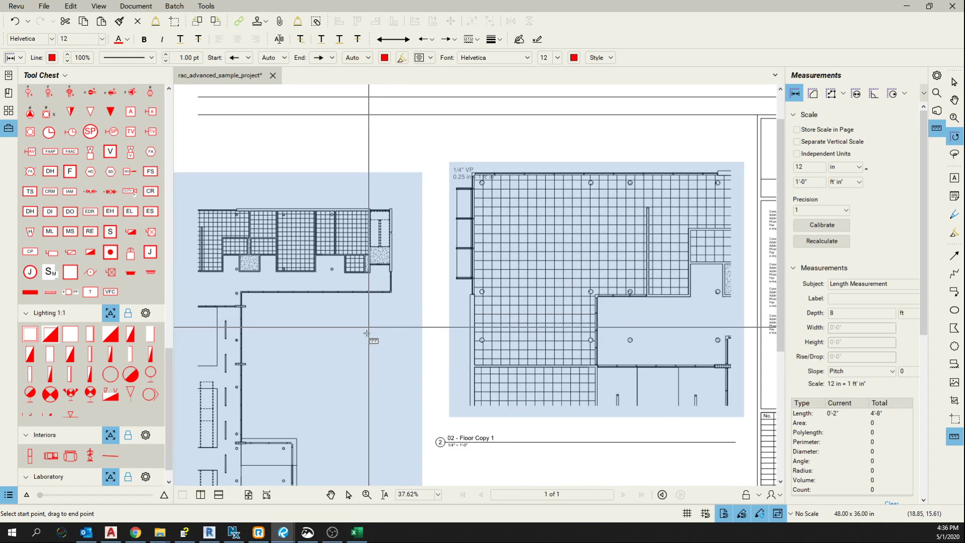
scroll(585, 300, "up", 7)
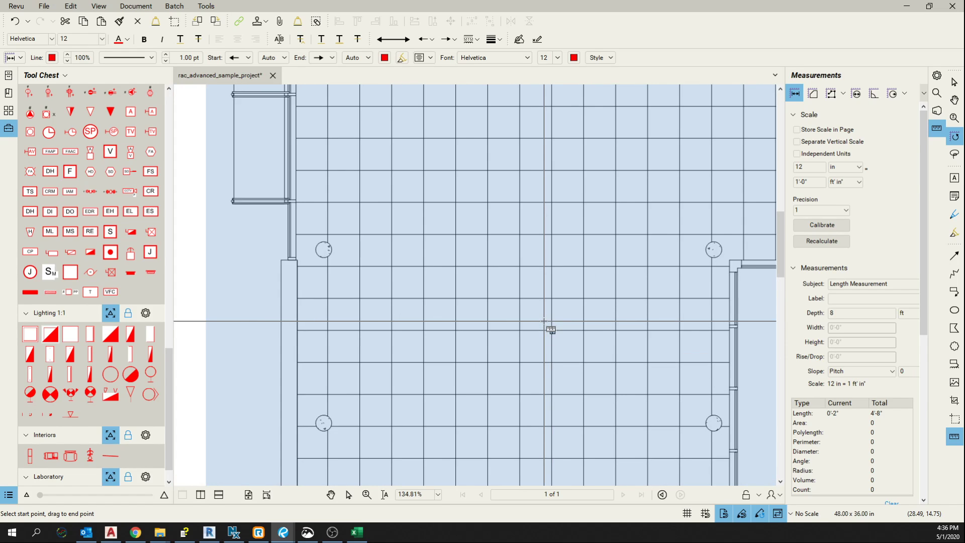
scroll(544, 321, "up", 4)
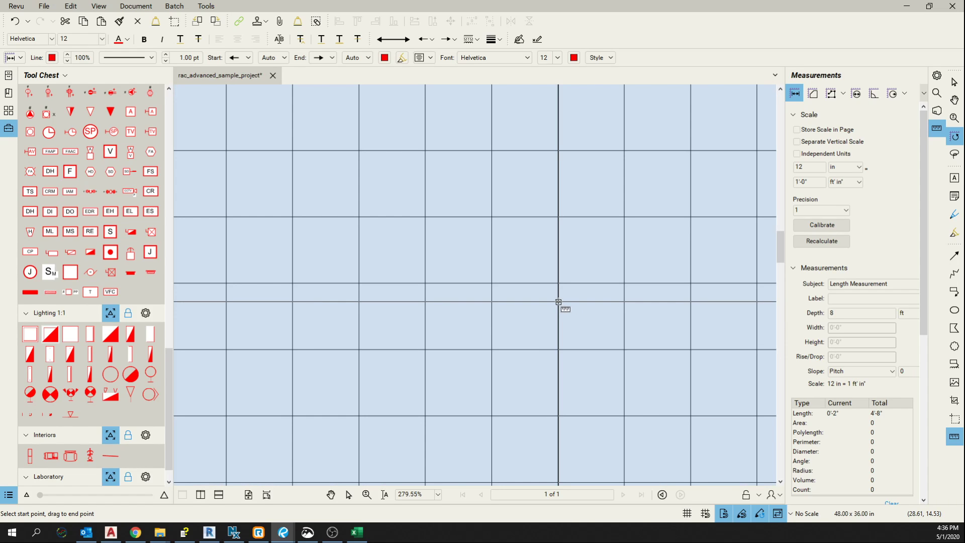
left_click_drag(558, 301, 625, 301)
scroll(623, 308, "down", 2)
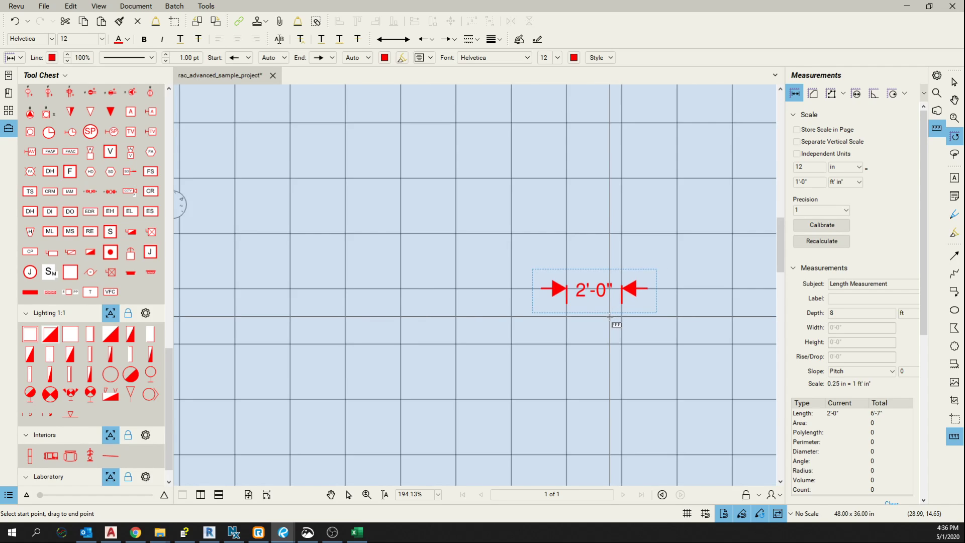
- Place a horizontal length measurement across one ceiling grid tile in the gridded room of the 1/8" VP viewport
scroll(609, 317, "down", 11)
scroll(610, 317, "up", 2)
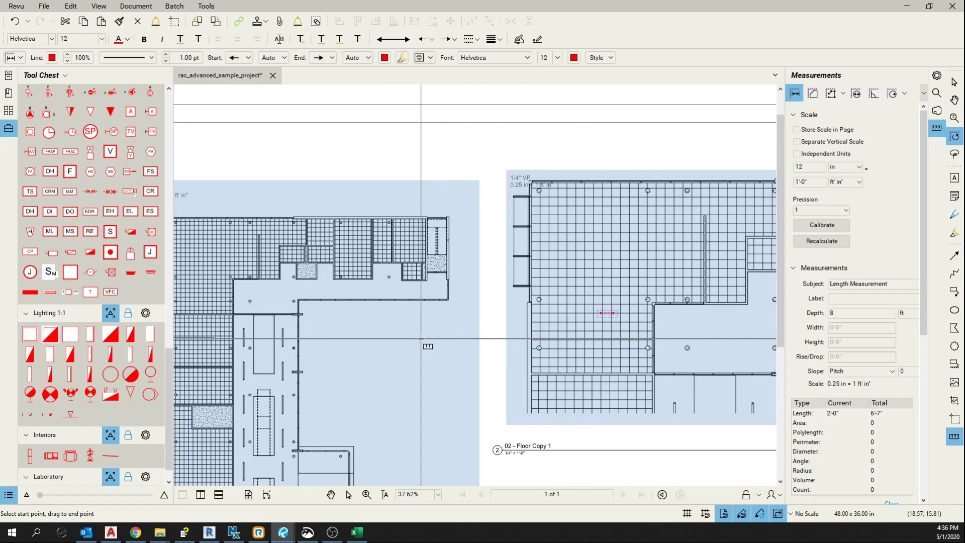
scroll(528, 334, "up", 1)
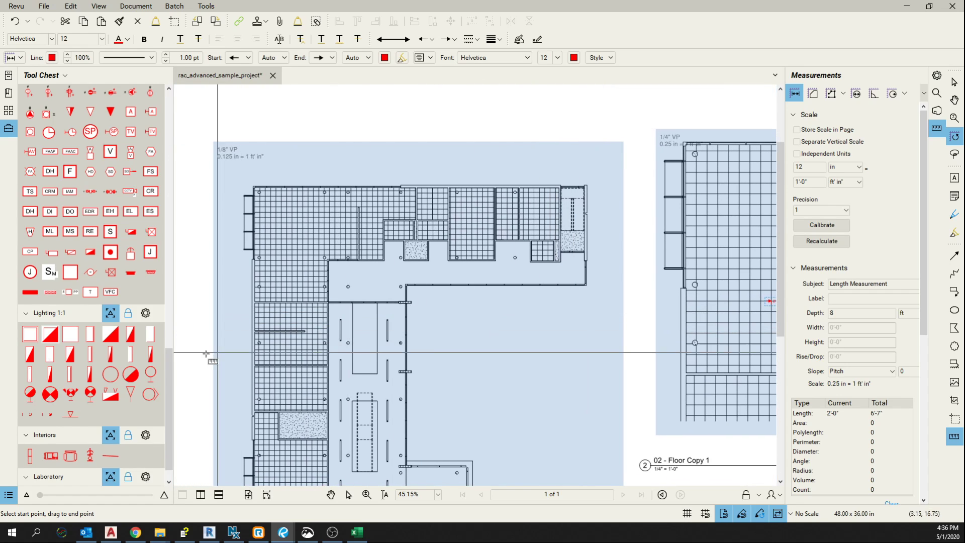
scroll(266, 326, "up", 4)
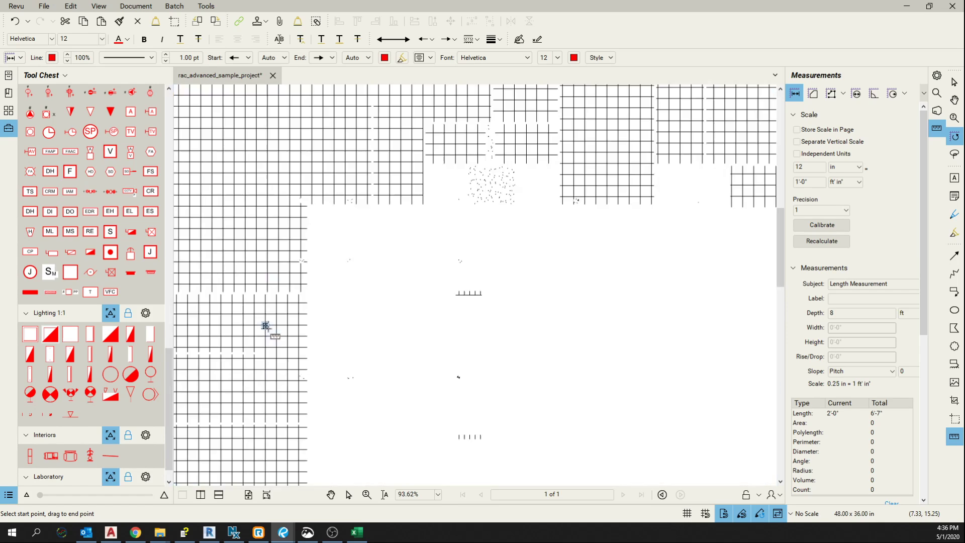
scroll(265, 326, "up", 4)
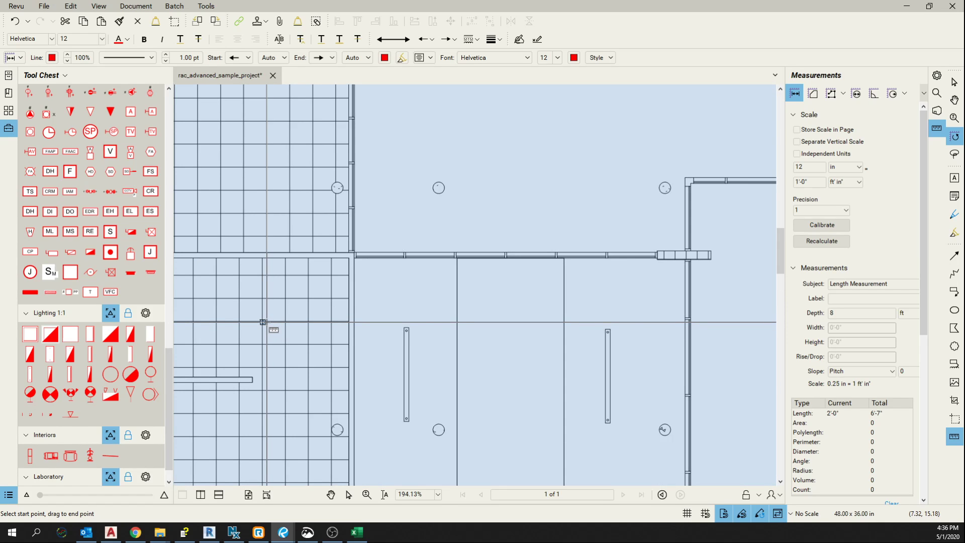
left_click(262, 322)
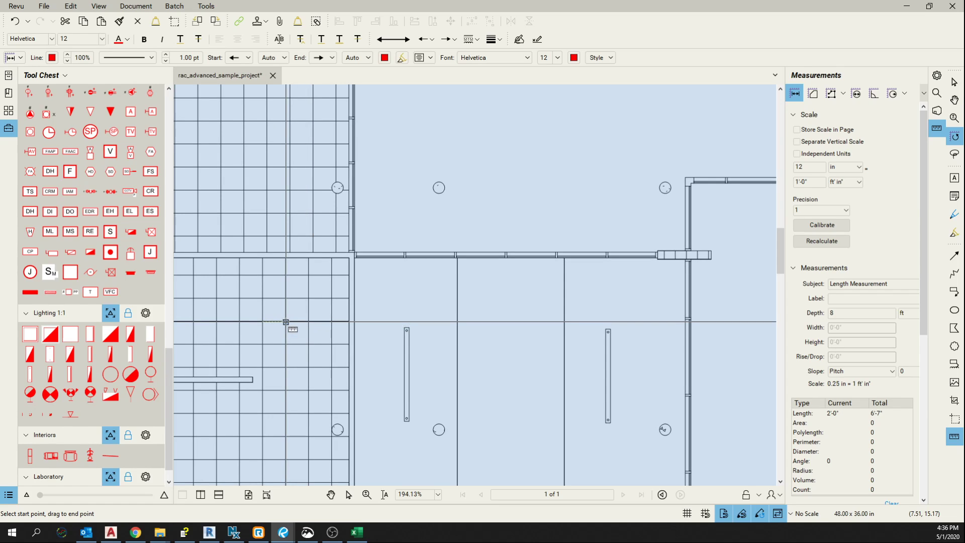
left_click(285, 322)
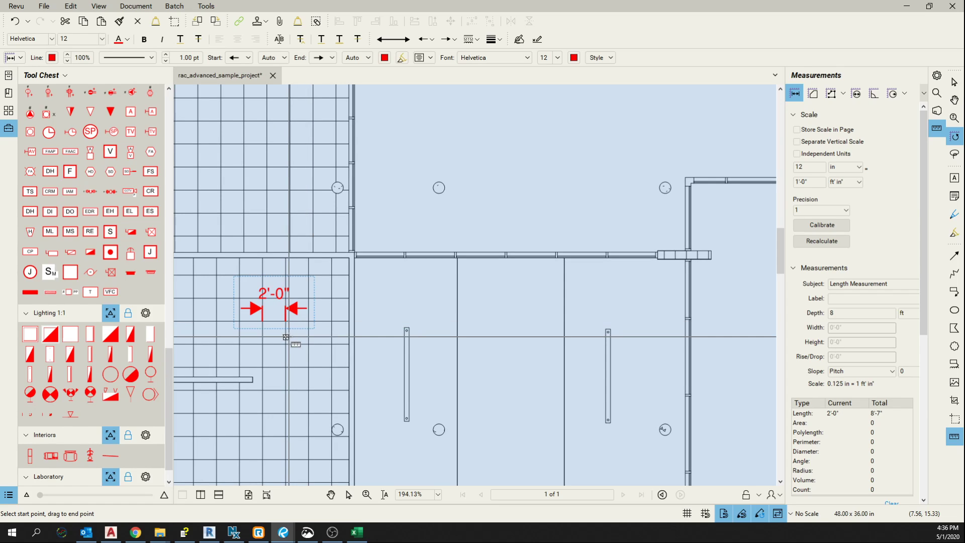
- Check the baseline scale of the Lighting 1:1 tool set and accept it as it is
scroll(460, 351, "down", 4)
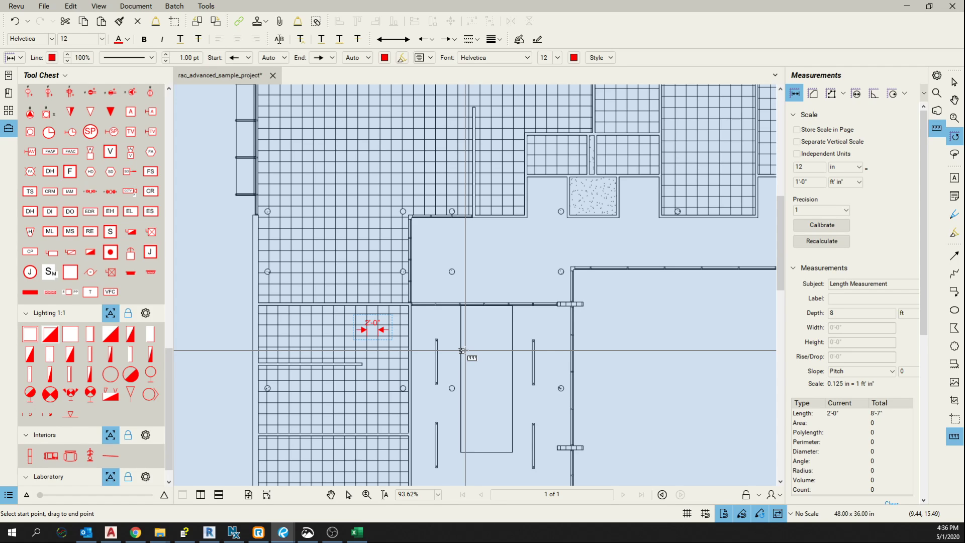
scroll(461, 350, "down", 4)
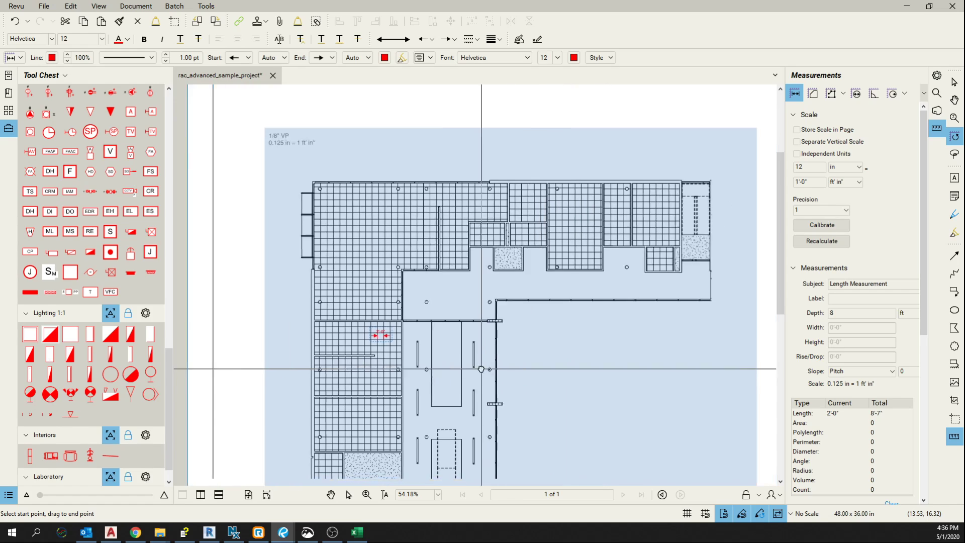
scroll(550, 383, "down", 2)
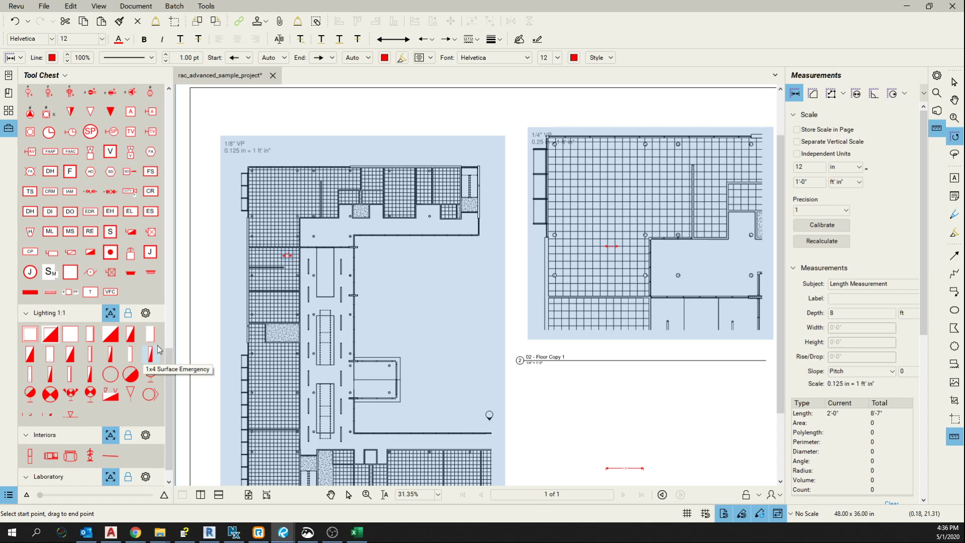
left_click(145, 313)
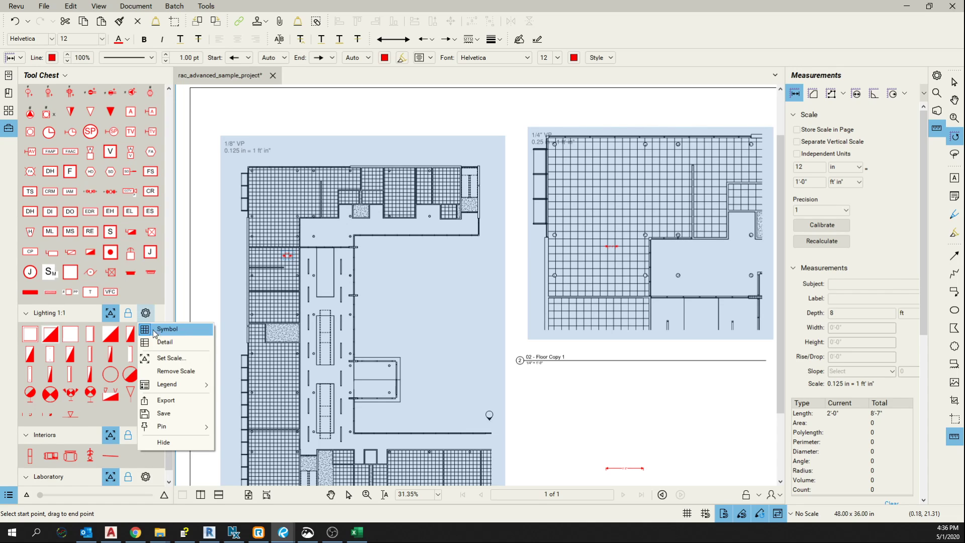
left_click(170, 358)
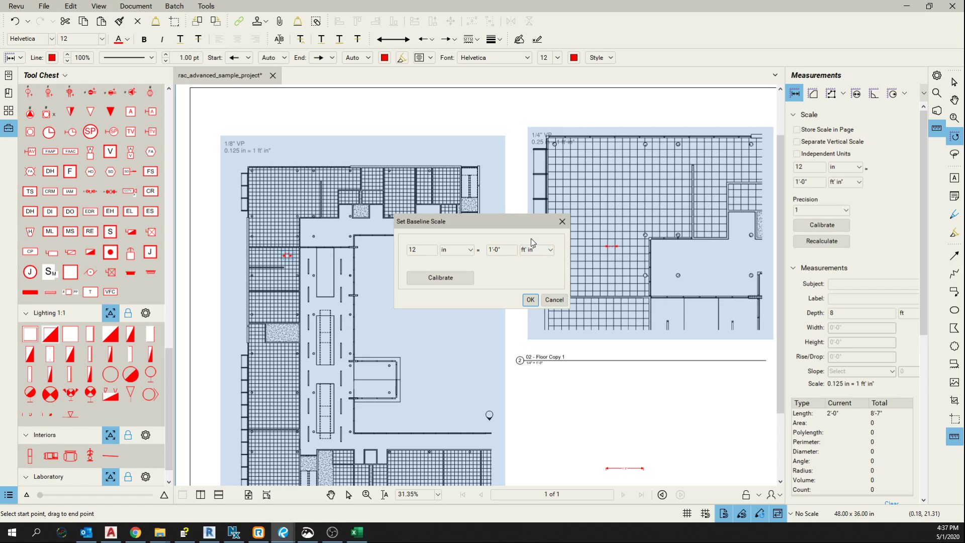
left_click(531, 300)
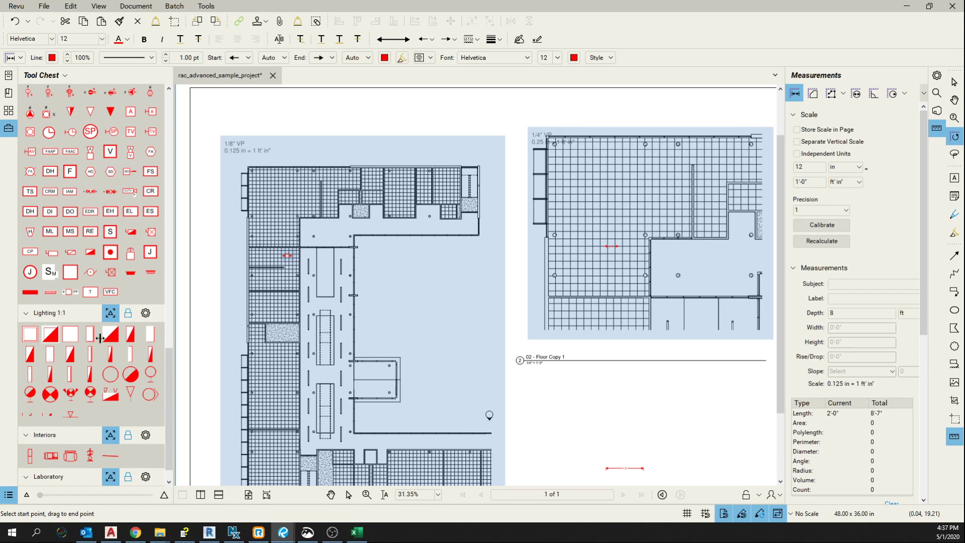
- Place two half-filled square light fixtures in one row of the 1/8" VP ceiling grid below the stippled area, leaving one tile between them
left_click(52, 341)
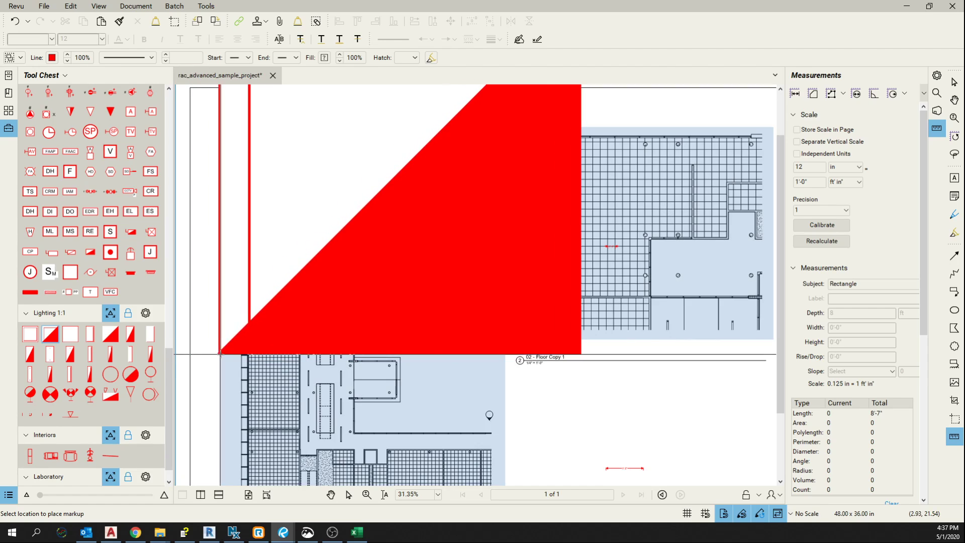
scroll(222, 352, "up", 10)
scroll(270, 356, "up", 4)
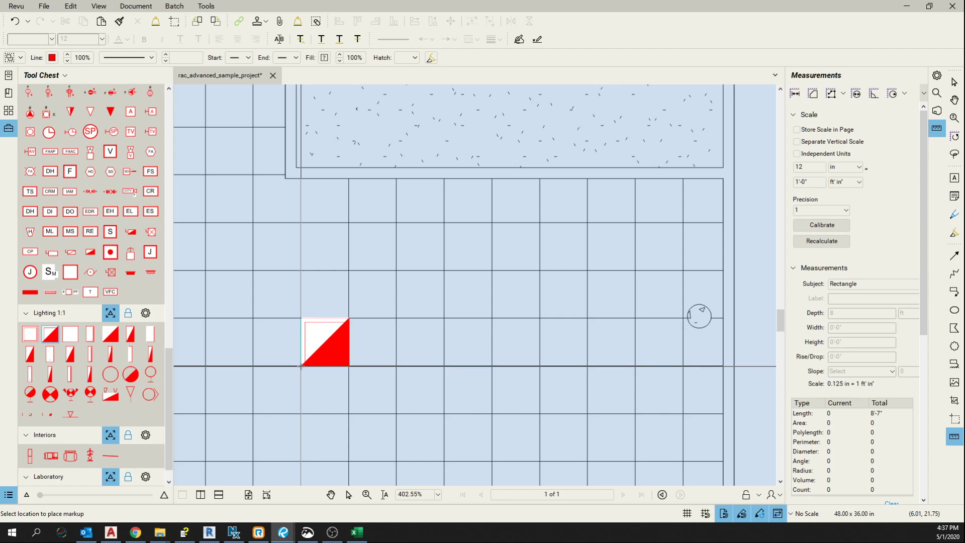
left_click(301, 366)
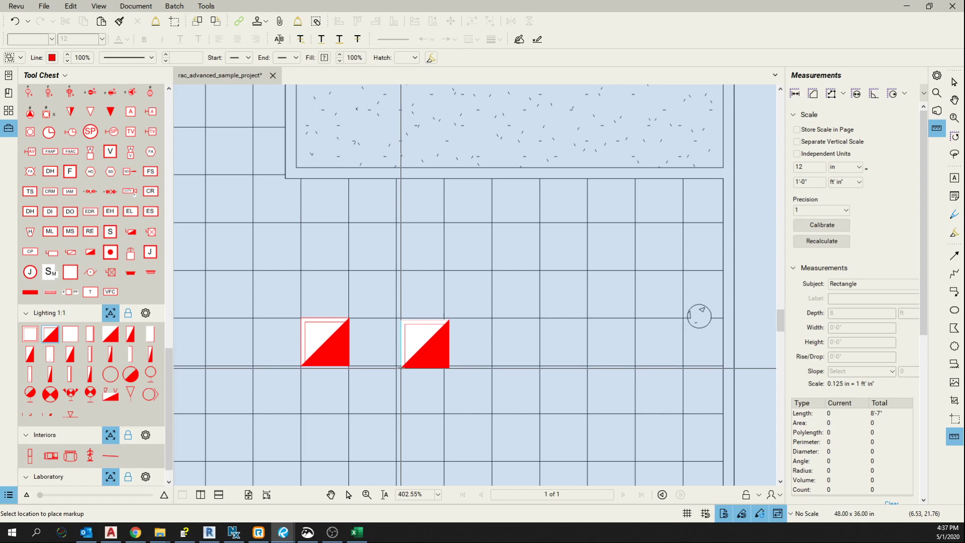
left_click(396, 367)
- Place two half-filled square light fixtures diagonally apart on tiles of the lowest ceiling grid in the 1/4" VP viewport
scroll(356, 378, "down", 10)
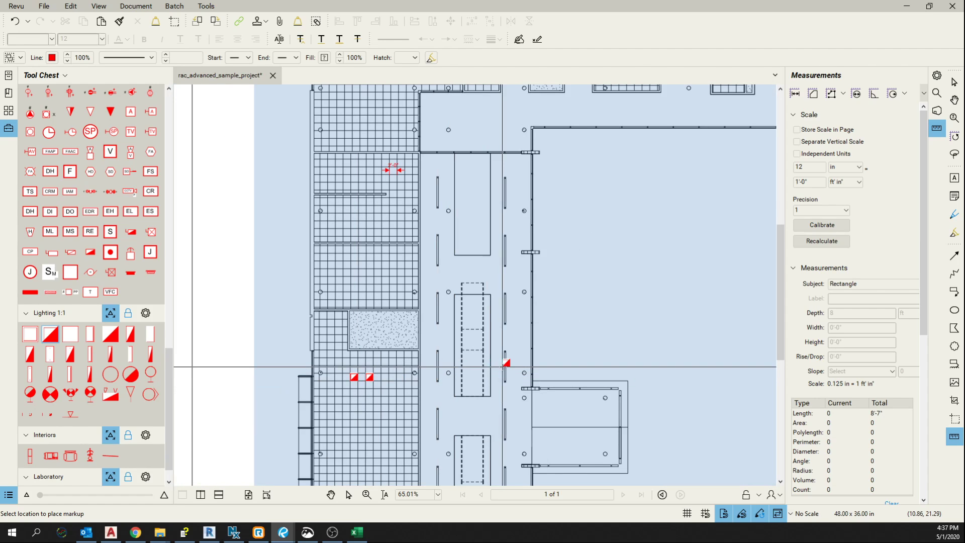
left_click_drag(502, 367, 201, 373)
scroll(254, 363, "down", 2)
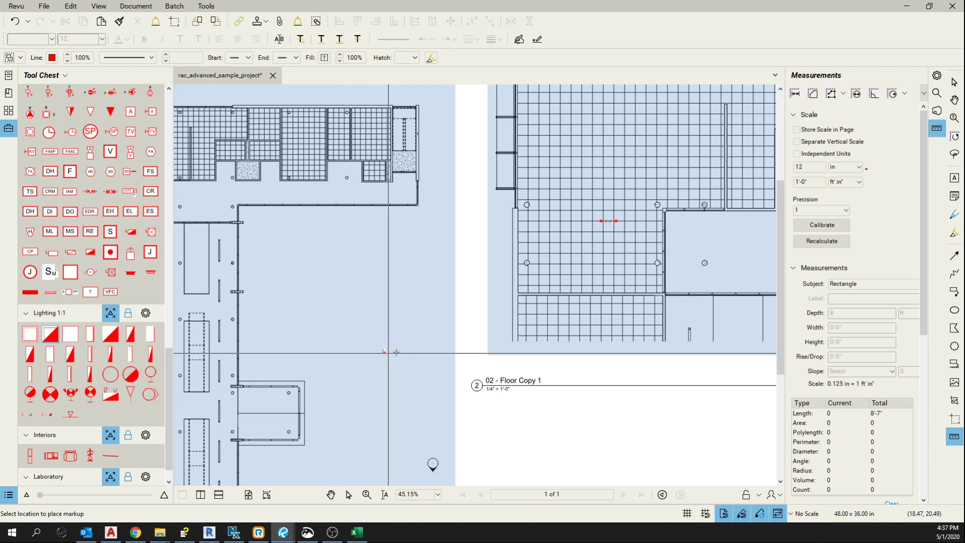
scroll(552, 332, "up", 10)
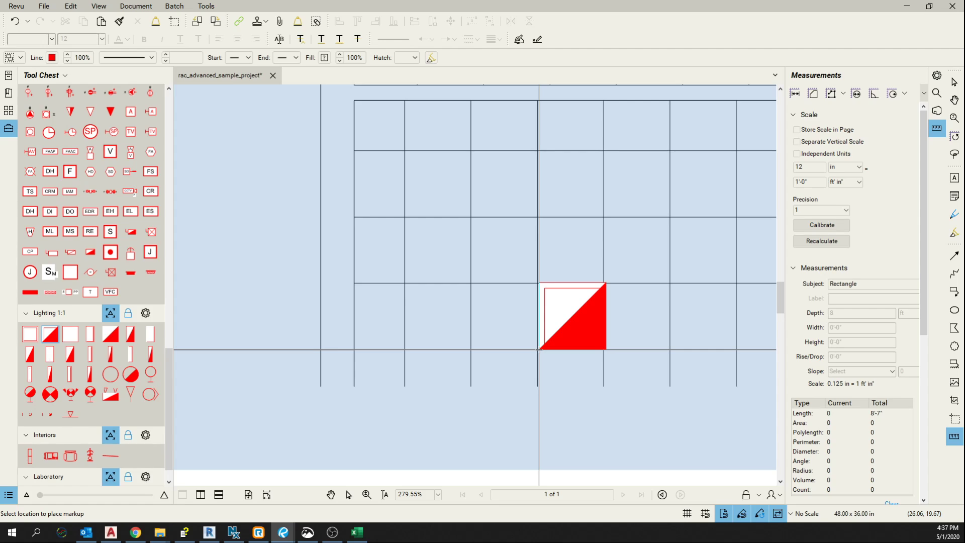
left_click(538, 350)
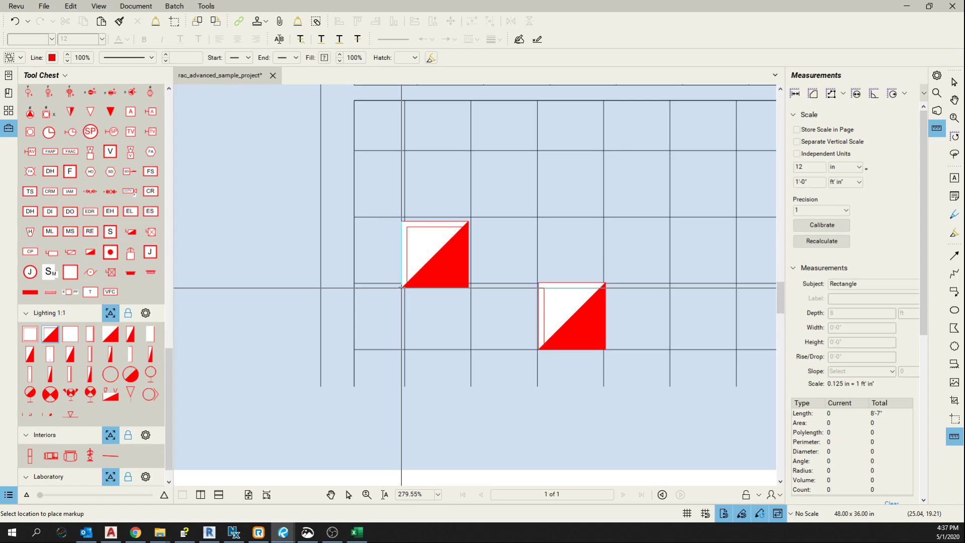
left_click(405, 284)
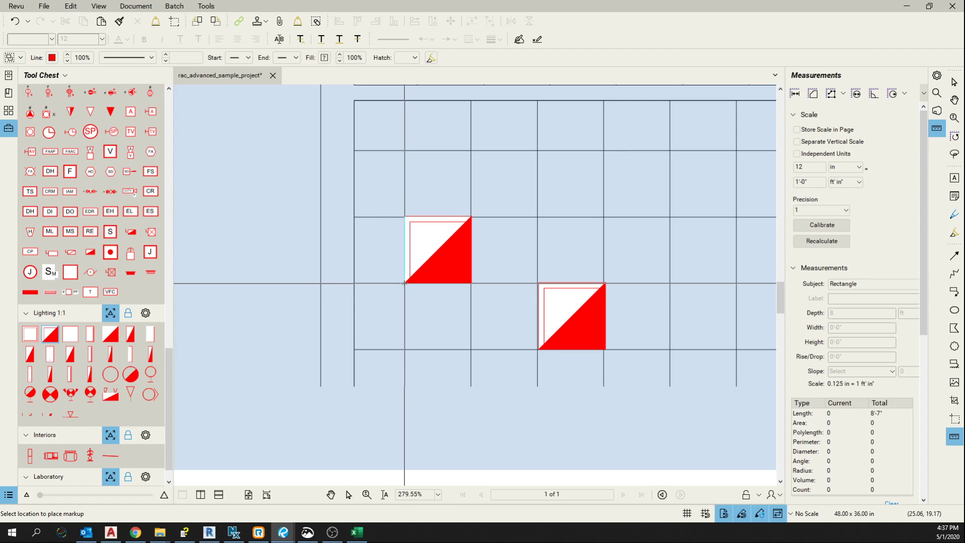
- Place the narrow rectangular light fixture with side brackets near the right end of the lowest ceiling grid in the 1/4" VP viewport
left_click(70, 373)
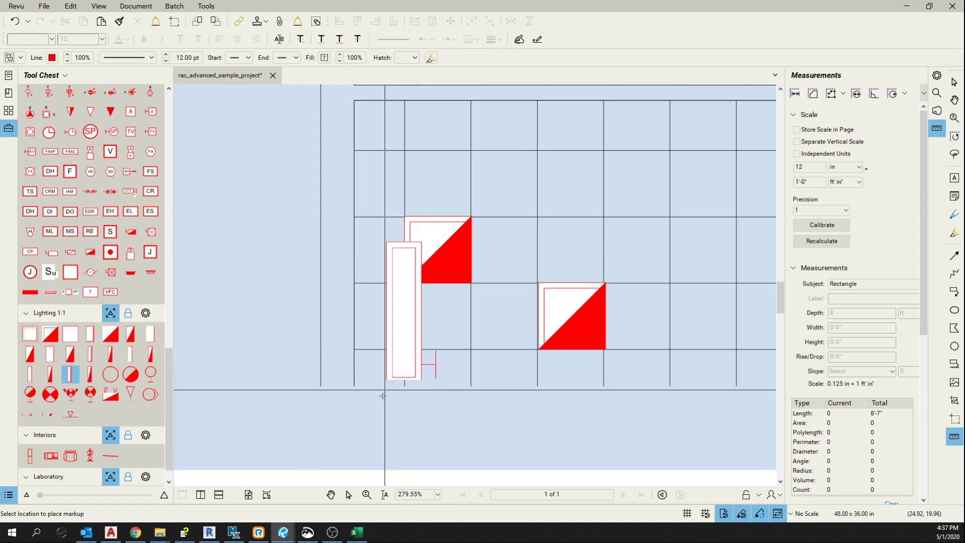
scroll(397, 352, "down", 4)
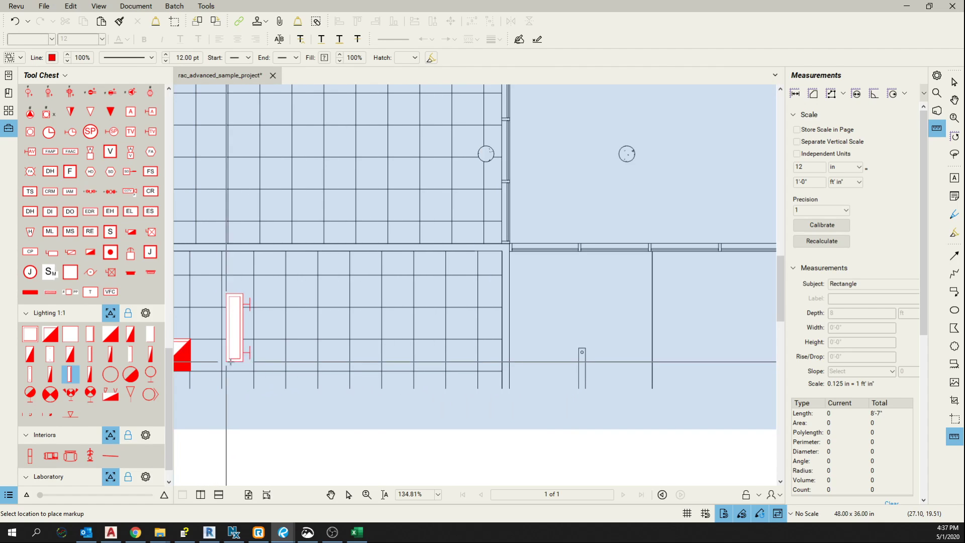
left_click(478, 362)
scroll(393, 370, "down", 5)
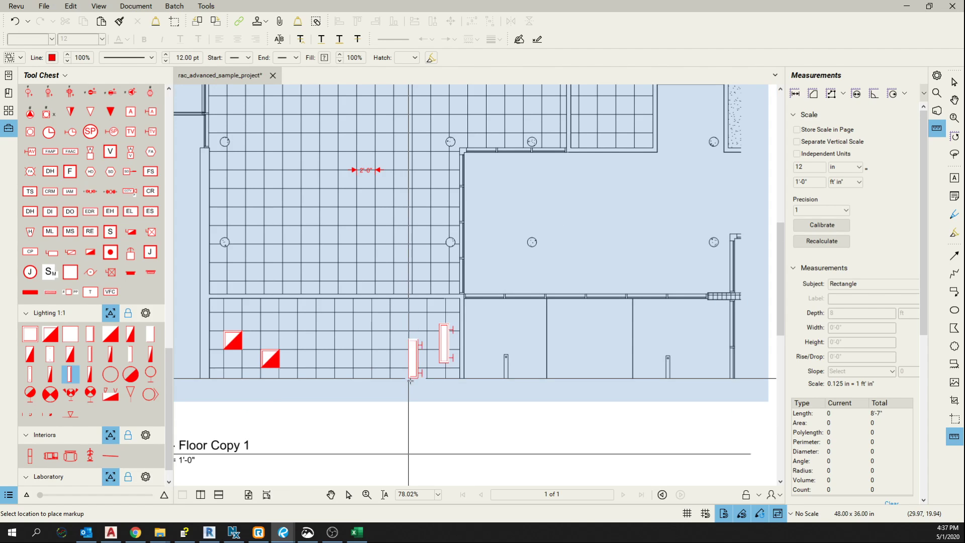
- Place the same narrow bracketed fixture in the 1/8" VP viewport, at the grid's right wall below the stippled area, and inspect its size
scroll(379, 374, "down", 2)
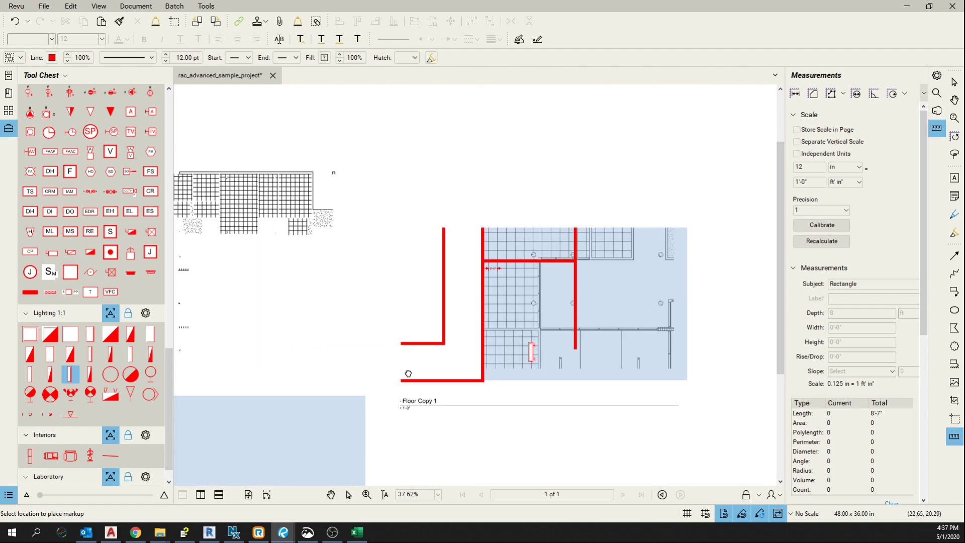
scroll(352, 382, "up", 9)
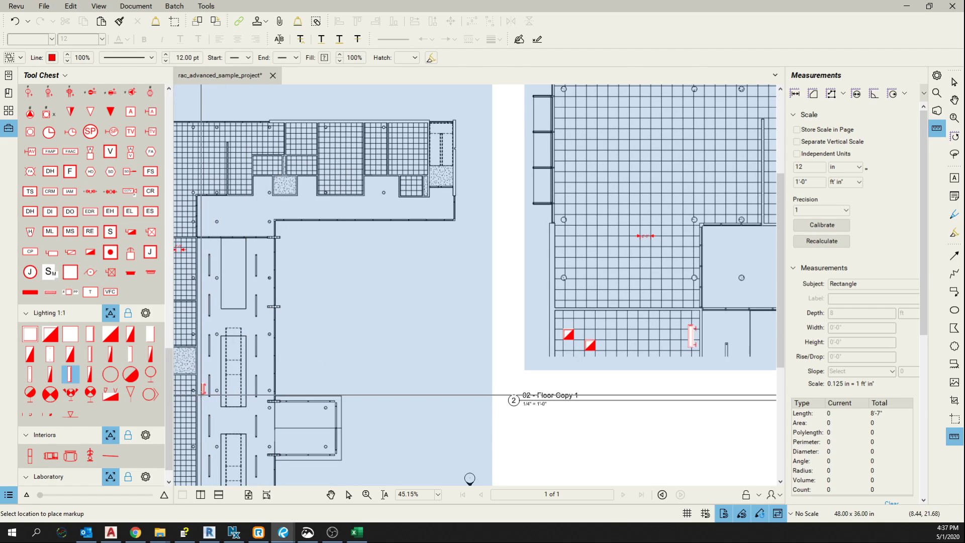
scroll(181, 422, "up", 1)
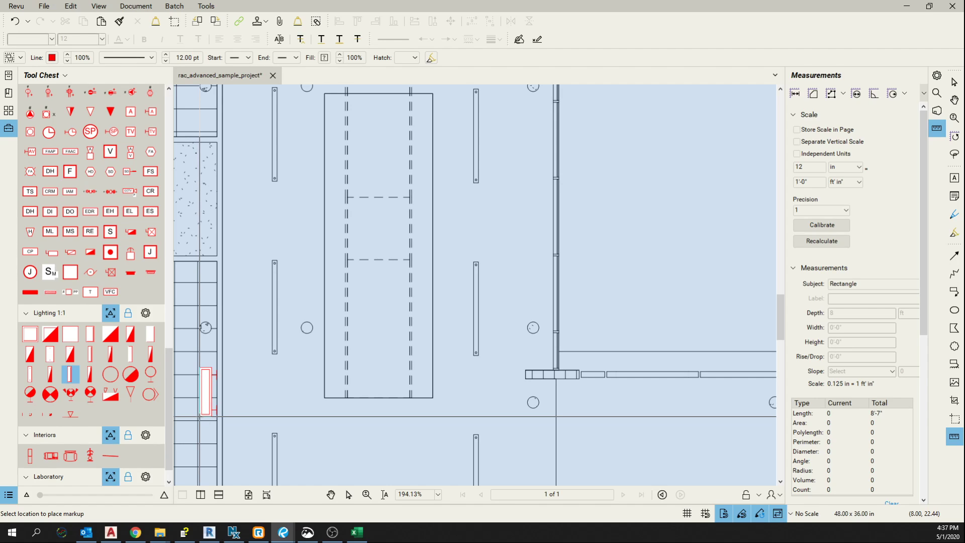
scroll(300, 420, "down", 10)
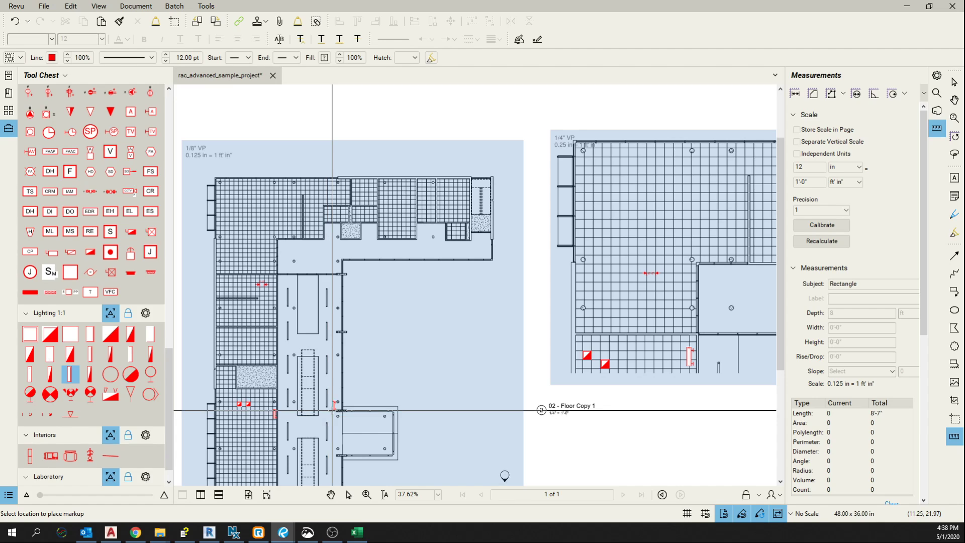
scroll(329, 409, "up", 6)
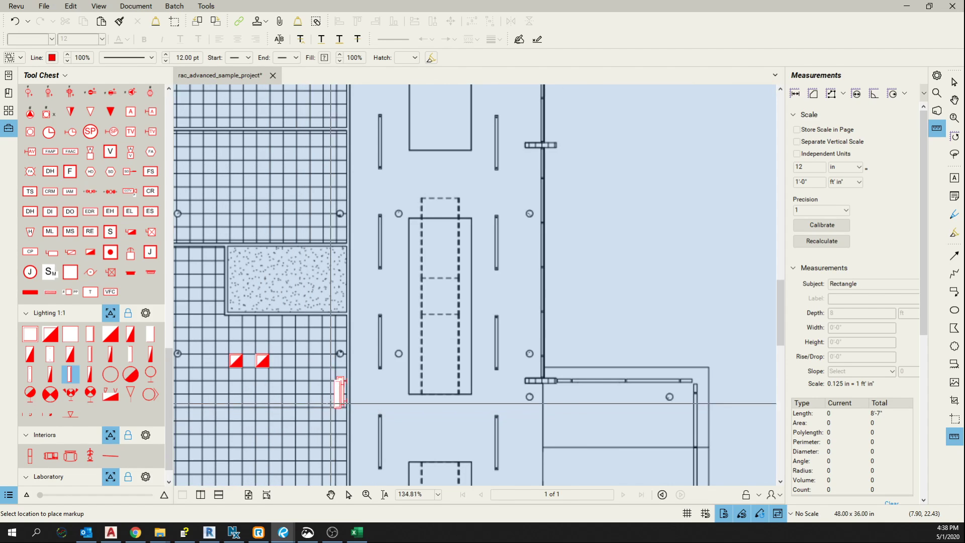
scroll(301, 421, "up", 4)
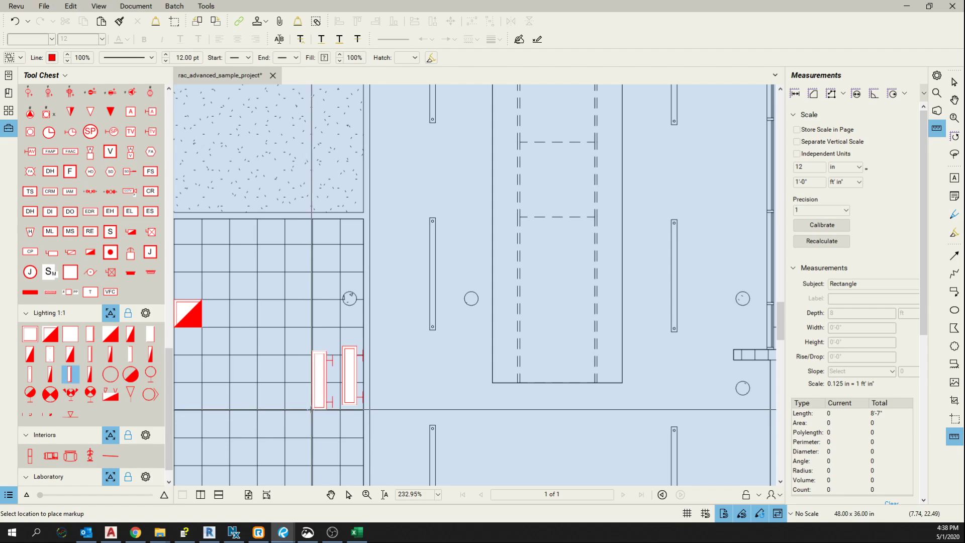
scroll(317, 407, "down", 12)
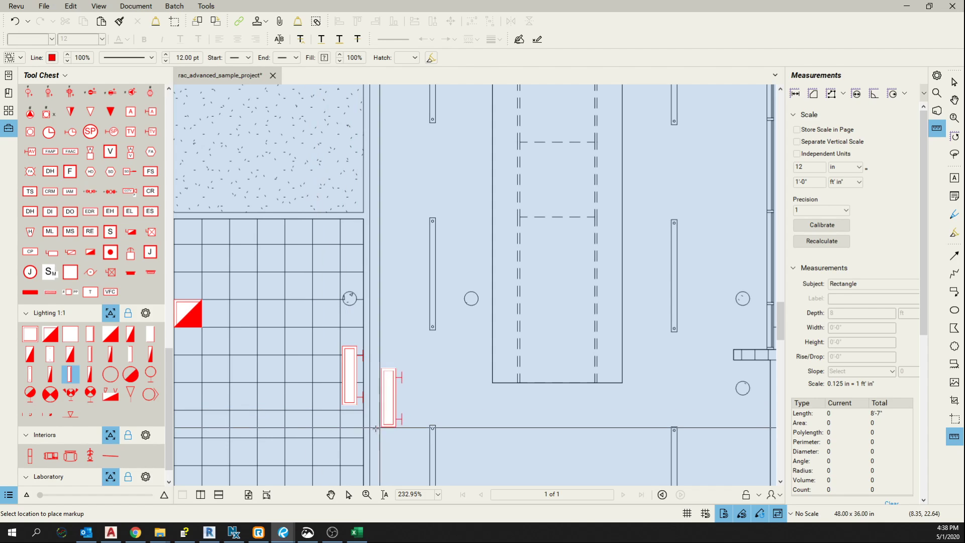